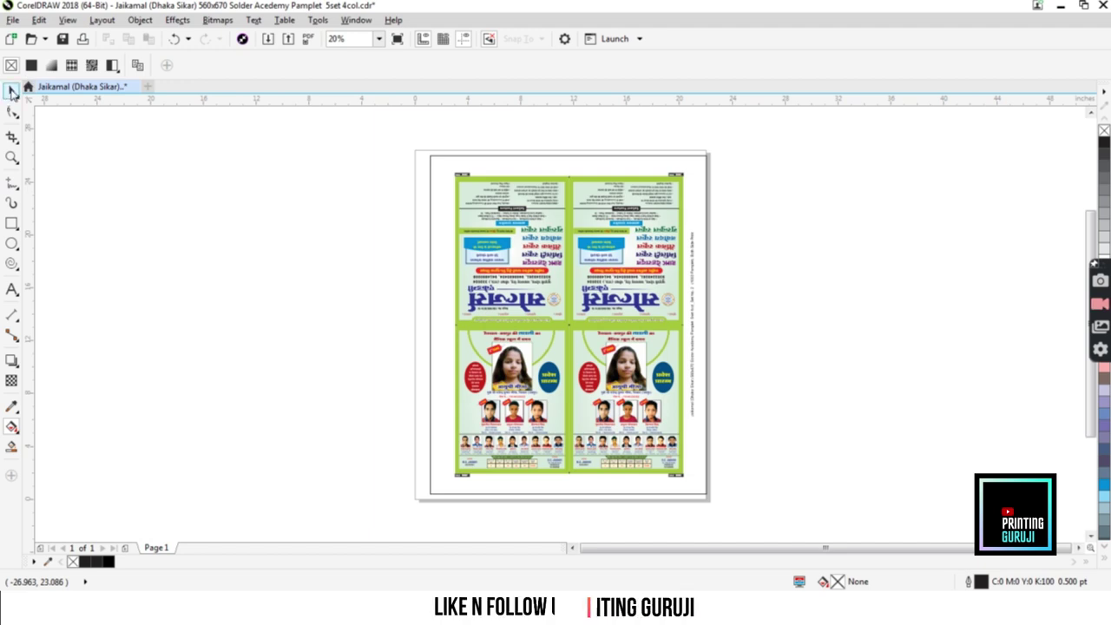
# - Change the document units to millimeters and select the grouped pamphlet layout to check its overall size
pyautogui.click(447, 169)
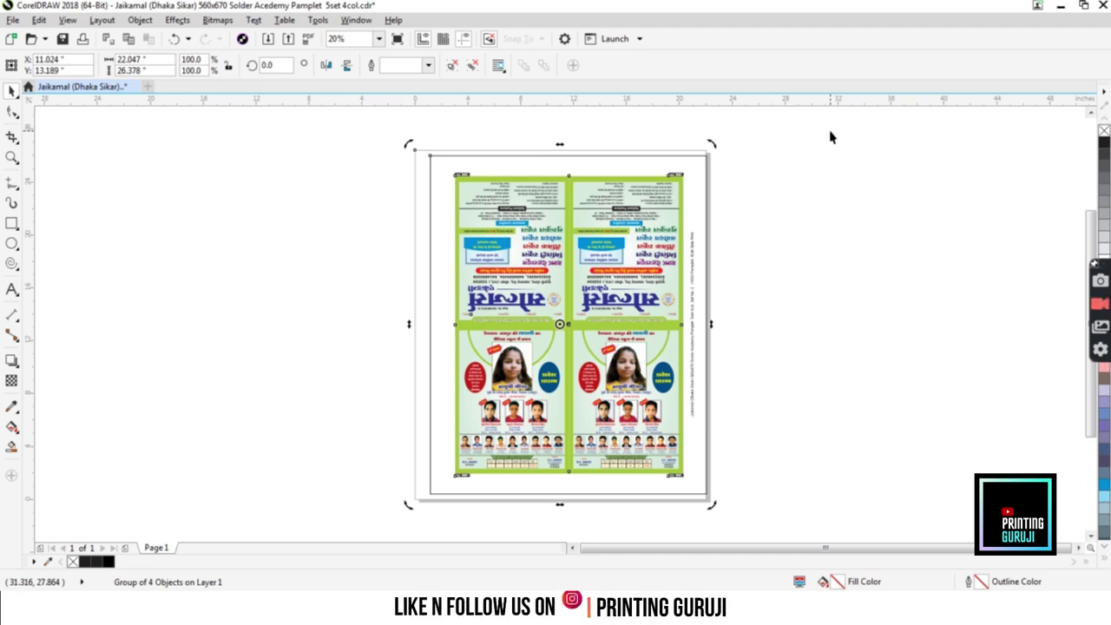
pyautogui.click(314, 127)
pyautogui.click(347, 66)
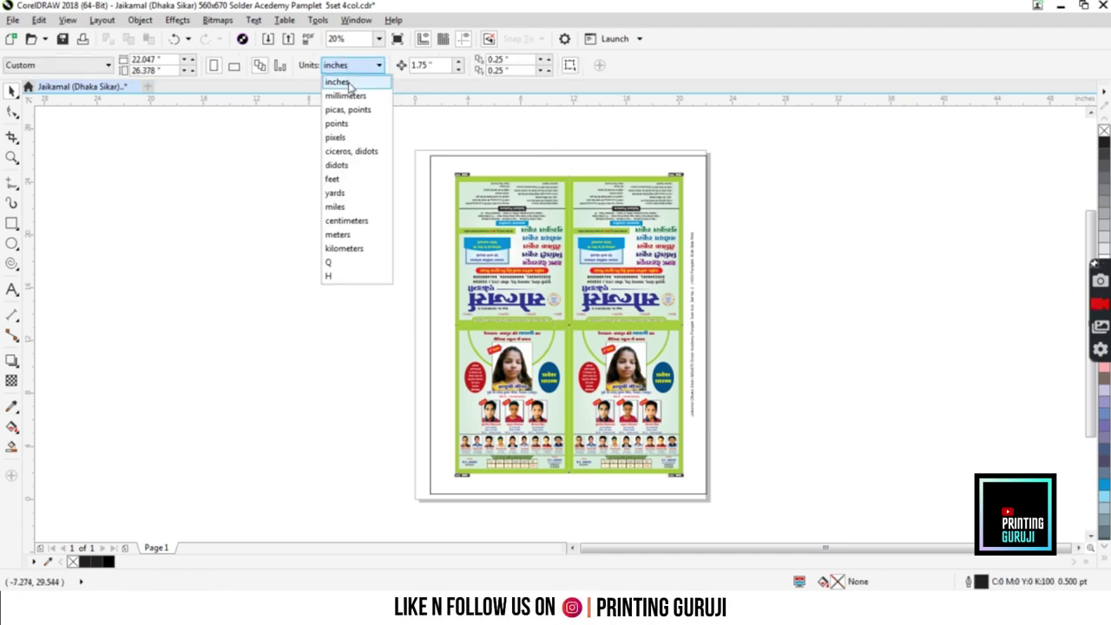
pyautogui.click(349, 95)
pyautogui.click(428, 156)
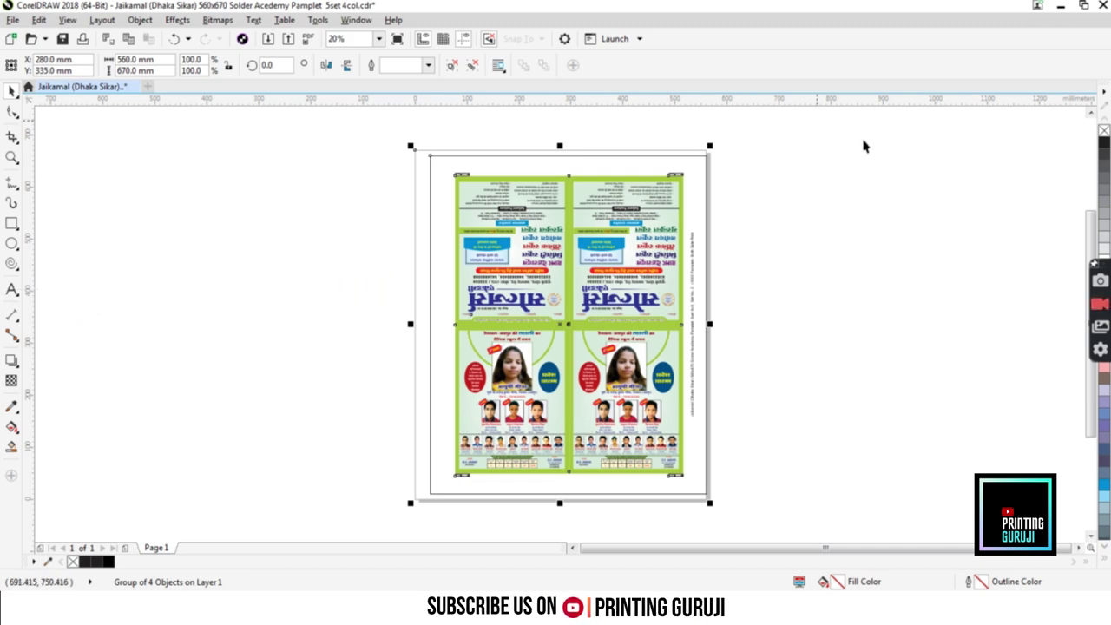
pyautogui.click(883, 171)
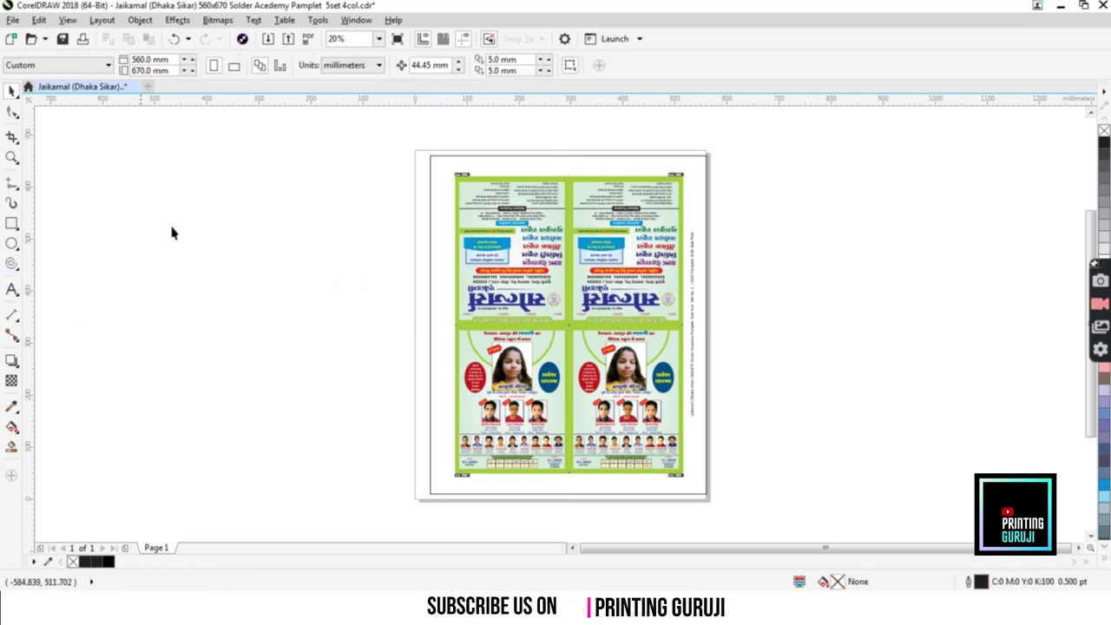
# - Examine the CMYK color registration marks at the corners of the pamphlet layout
pyautogui.click(12, 158)
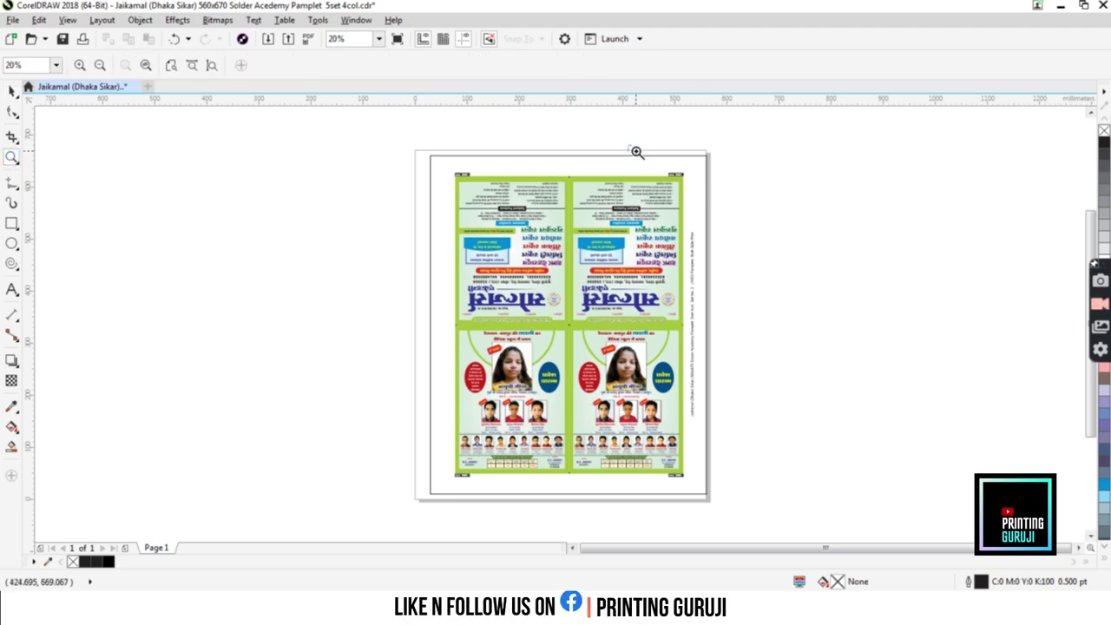
pyautogui.moveTo(635, 151); pyautogui.dragTo(733, 215)
pyautogui.click(546, 280)
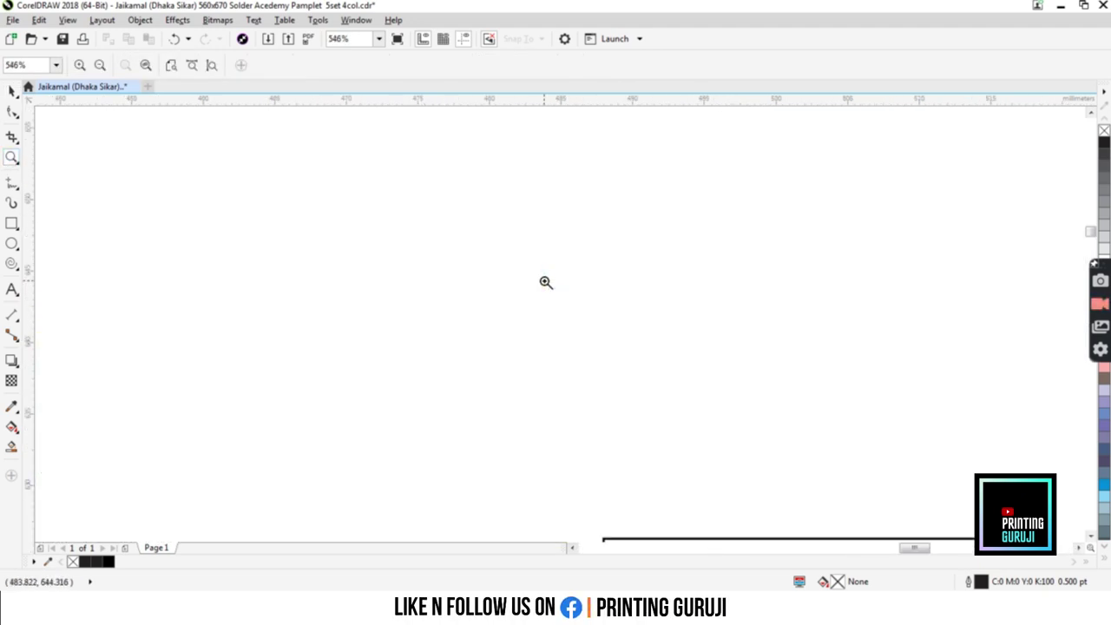
pyautogui.moveTo(546, 315); pyautogui.dragTo(874, 440)
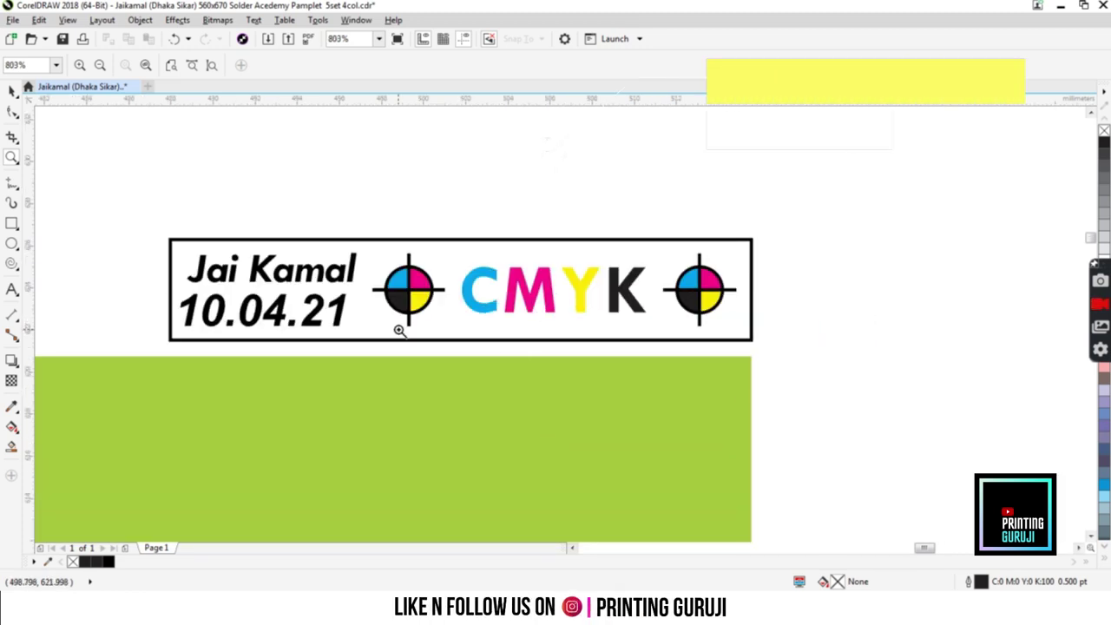
pyautogui.scroll(-5, 400, 331)
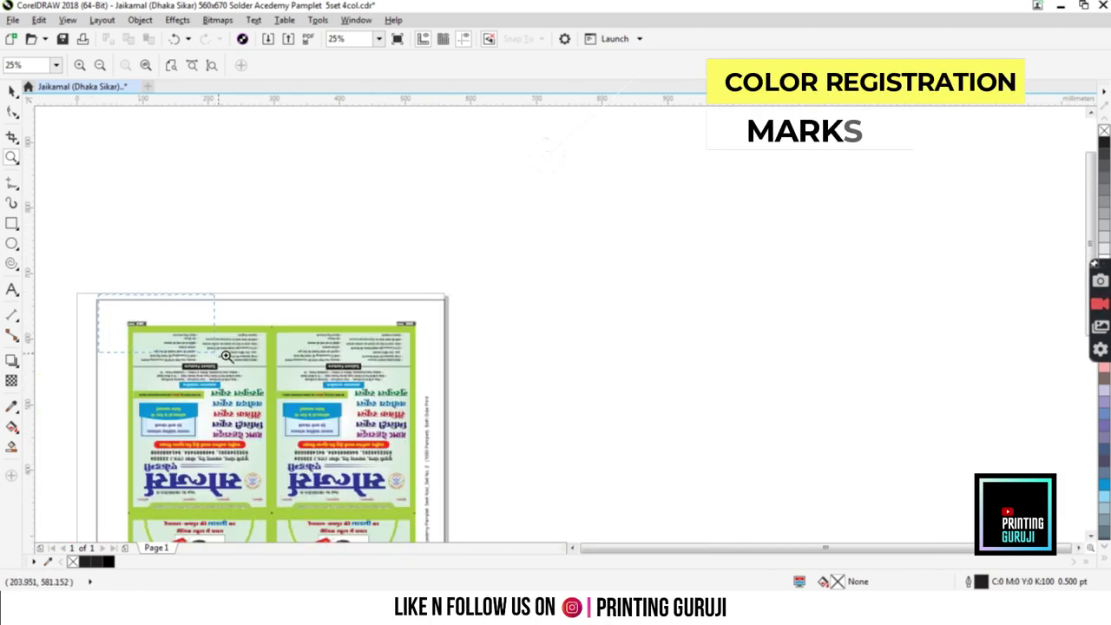
pyautogui.scroll(5, 139, 322)
pyautogui.scroll(-6, 370, 428)
pyautogui.scroll(10, 370, 428)
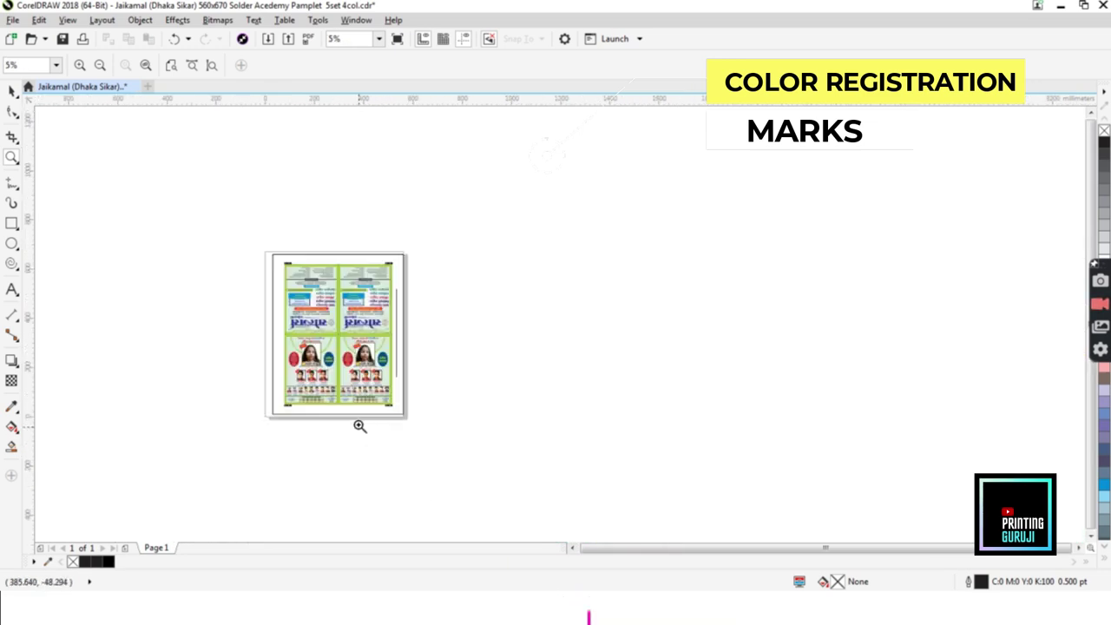
pyautogui.scroll(-8, 246, 298)
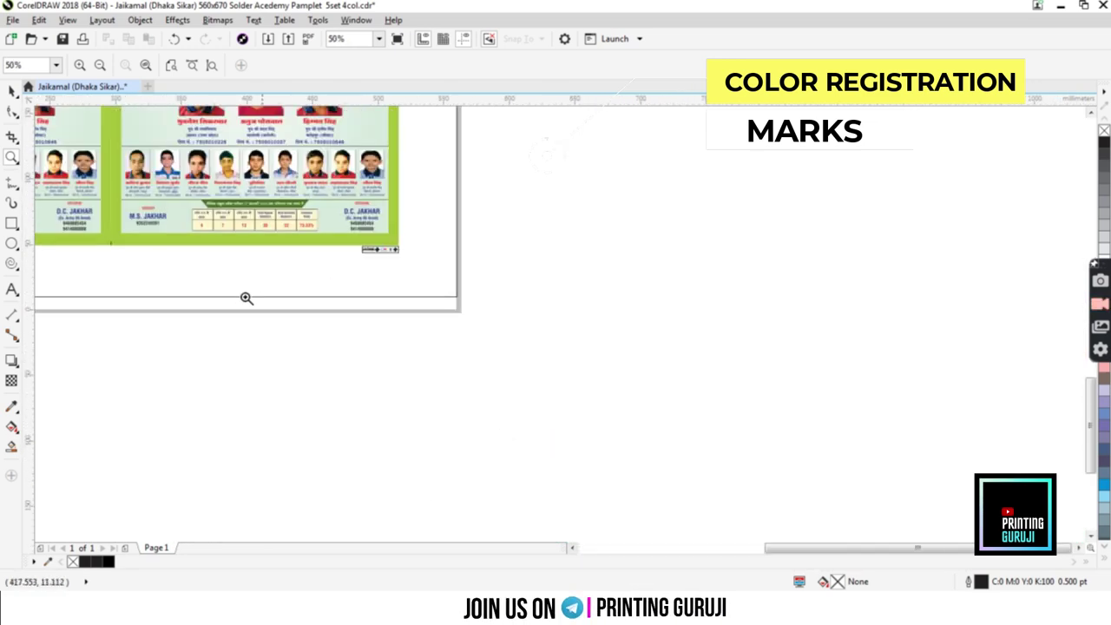
pyautogui.scroll(8, 216, 318)
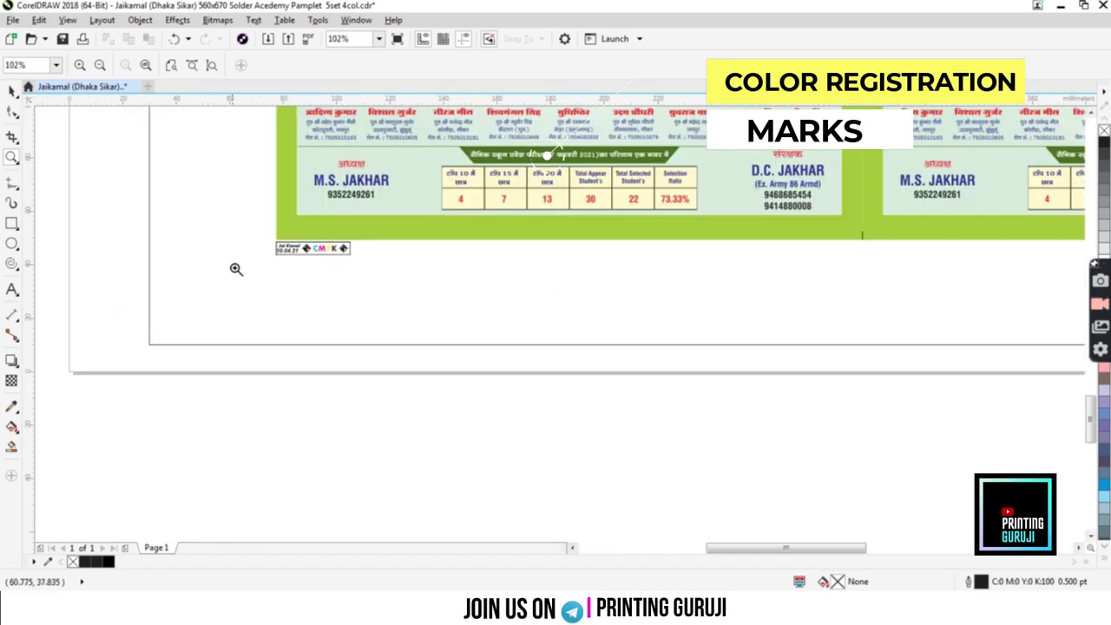
pyautogui.scroll(-5, 352, 310)
pyautogui.scroll(-4, 547, 205)
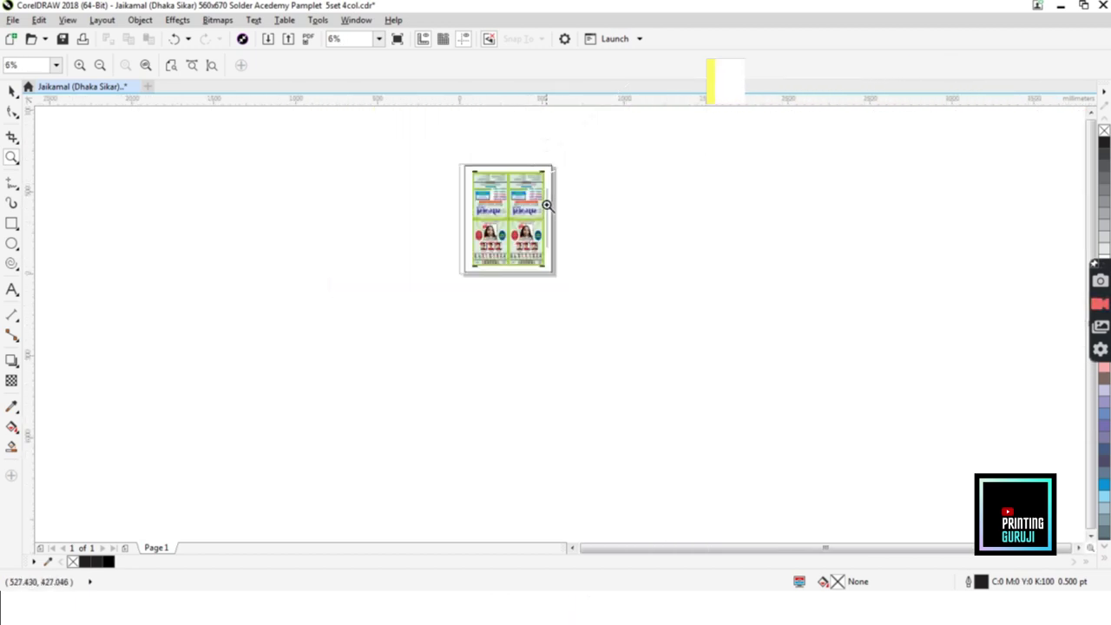
# - Inspect the vertical press line with the job details along the sheet's right margin
pyautogui.scroll(4, 547, 205)
pyautogui.scroll(2, 550, 205)
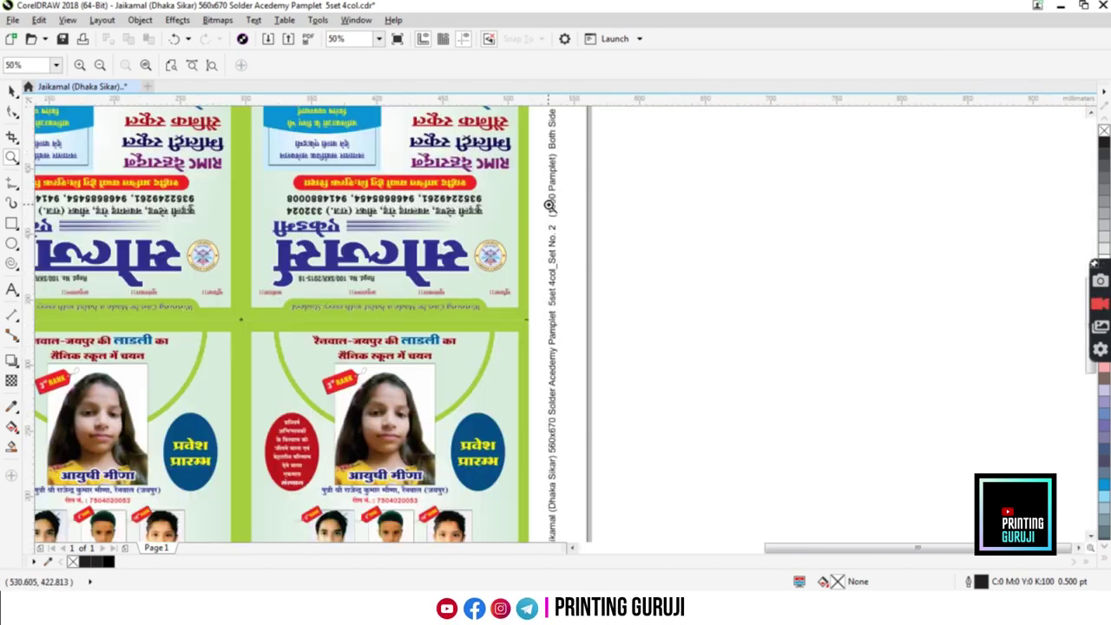
pyautogui.scroll(2, 606, 312)
pyautogui.scroll(-5, 496, 338)
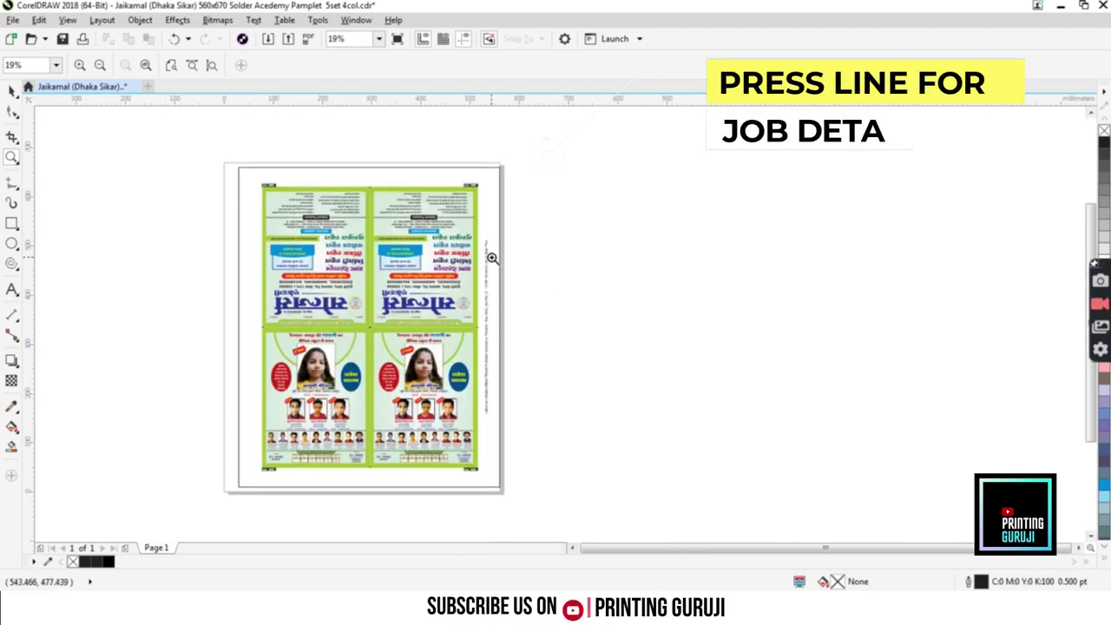
pyautogui.scroll(3, 533, 281)
pyautogui.scroll(-3, 464, 275)
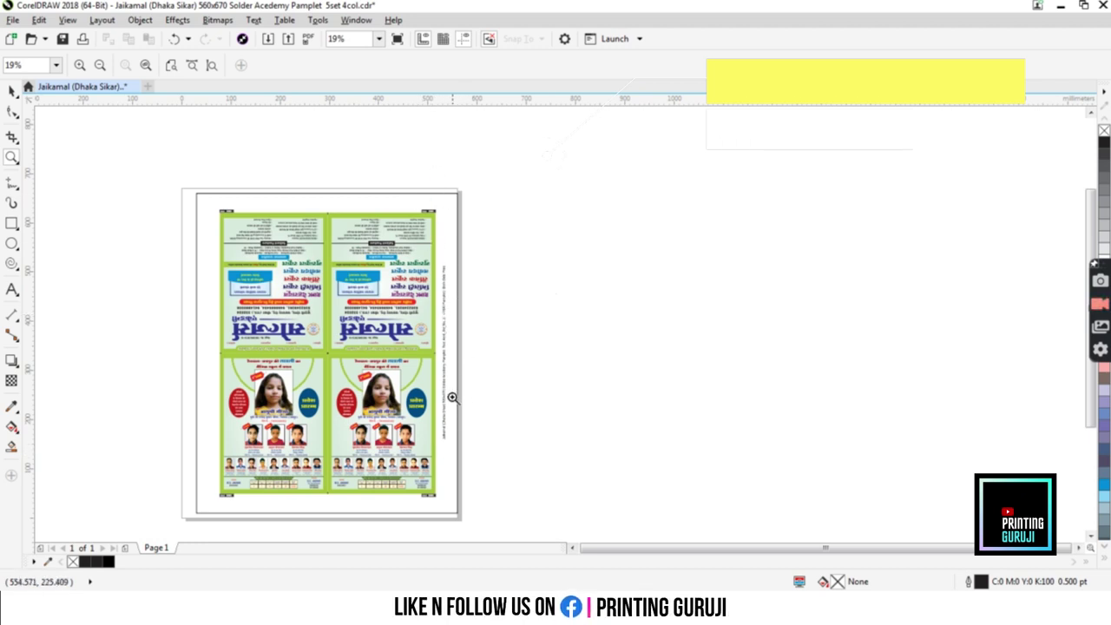
# - Draw a rectangle about 48 by 502 mm over the sheet's right margin, fill it pink and remove its outline
pyautogui.click(11, 223)
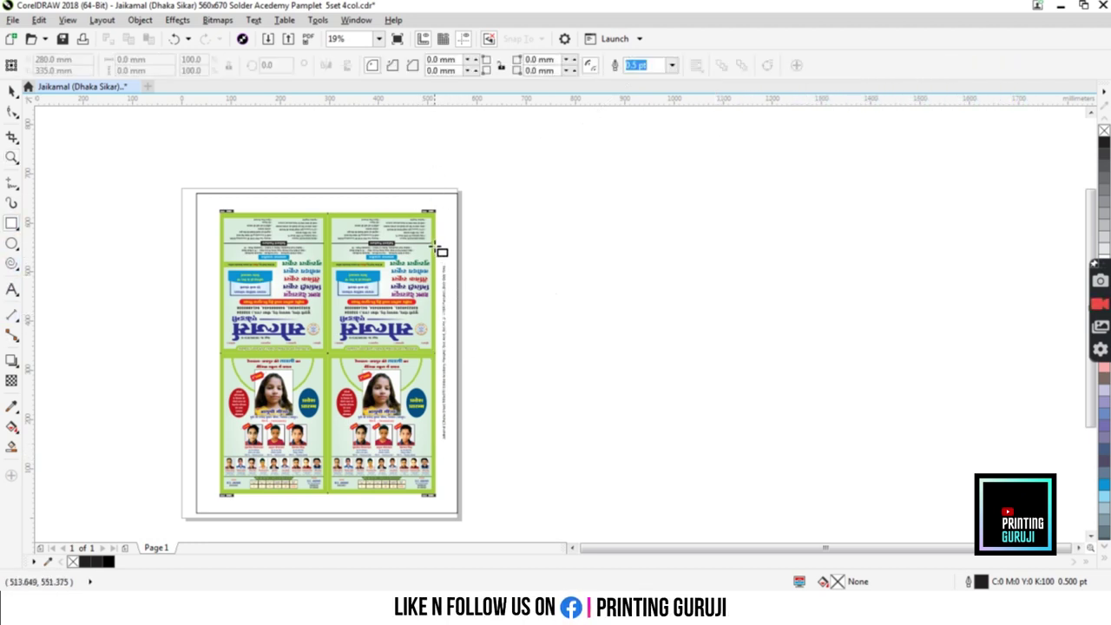
pyautogui.moveTo(435, 243); pyautogui.dragTo(462, 494)
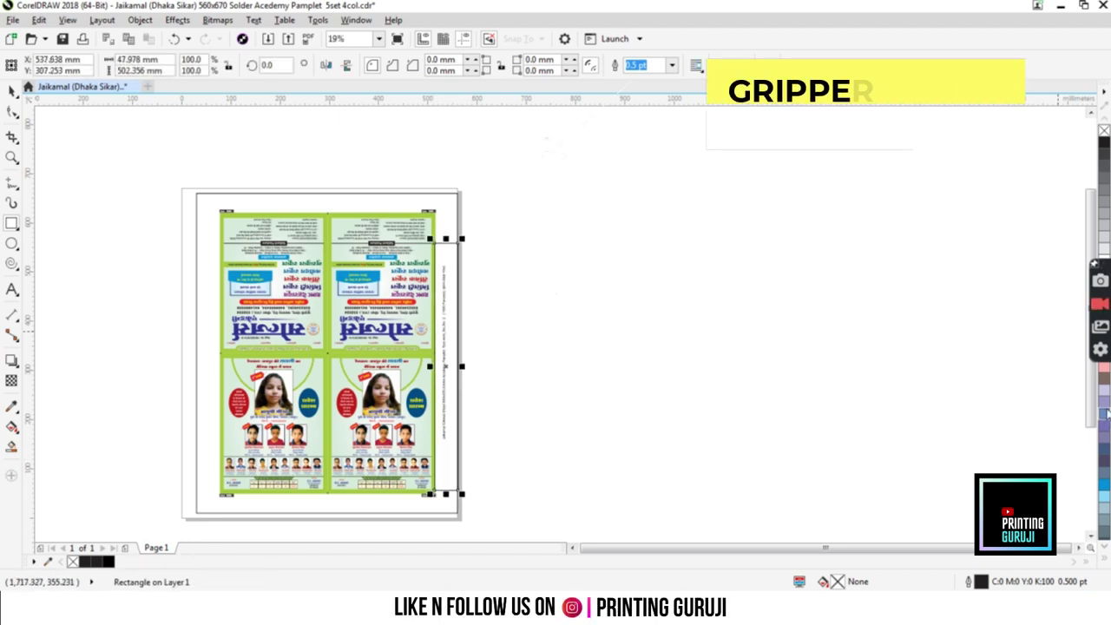
pyautogui.click(1104, 369)
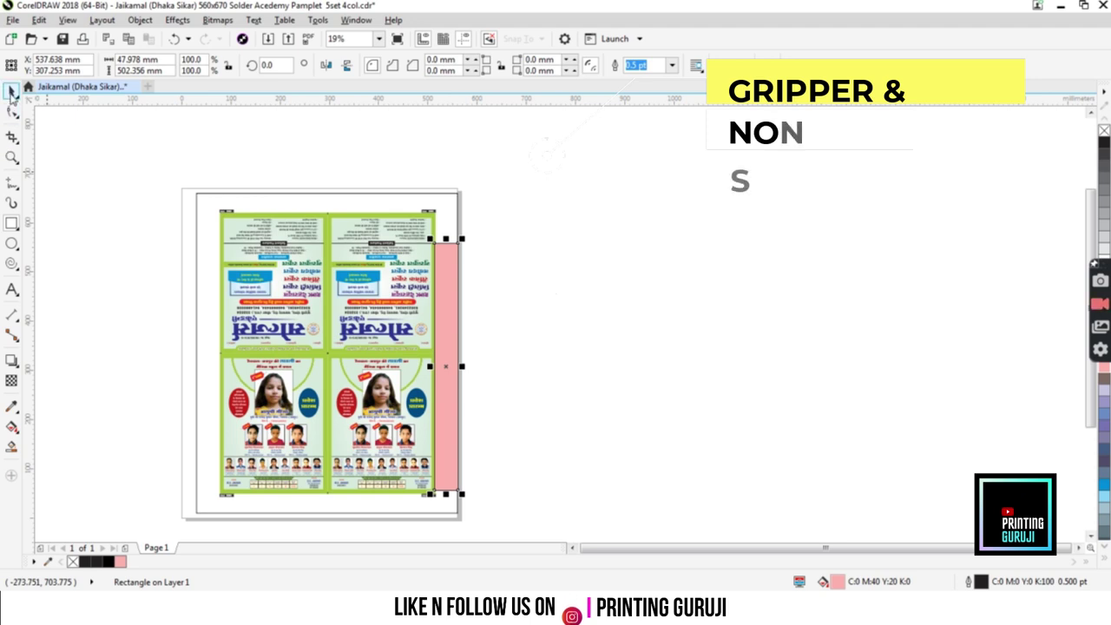
pyautogui.rightClick(1104, 141)
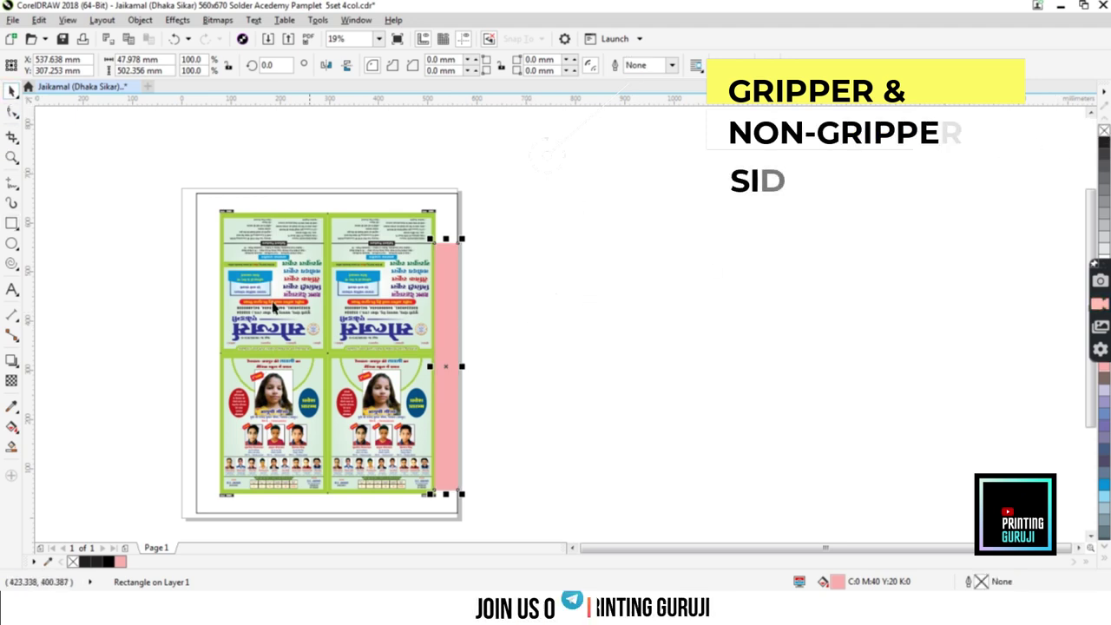
# - Draw a rectangle about 76 by 636 mm over the sheet's left margin and fill it blue
pyautogui.click(12, 223)
pyautogui.moveTo(181, 188); pyautogui.dragTo(221, 506)
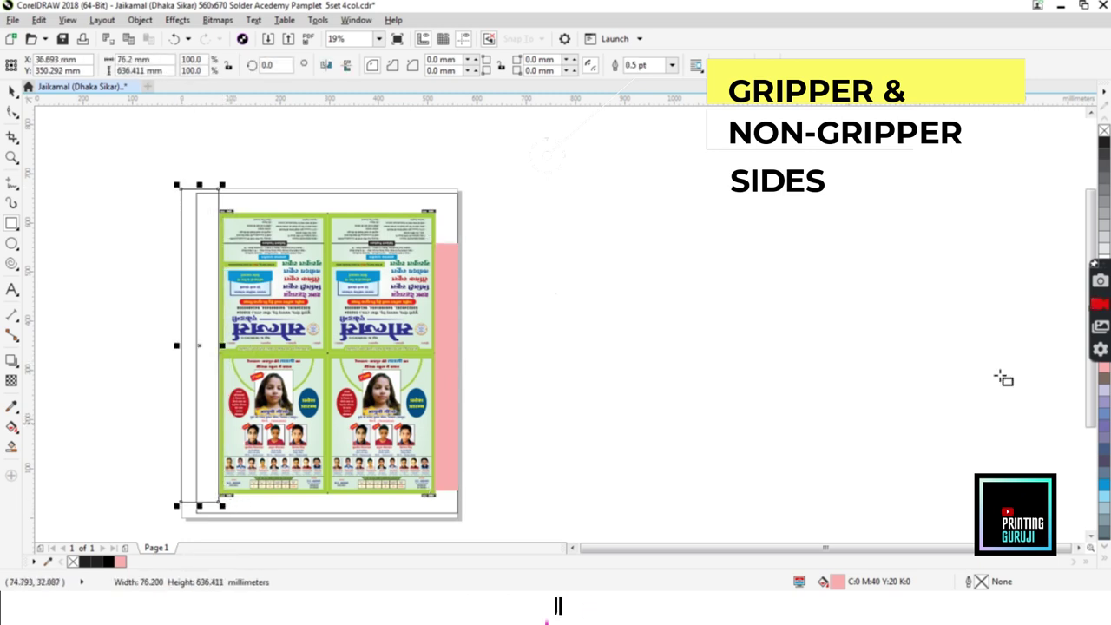
pyautogui.click(1103, 415)
pyautogui.click(12, 92)
pyautogui.click(241, 141)
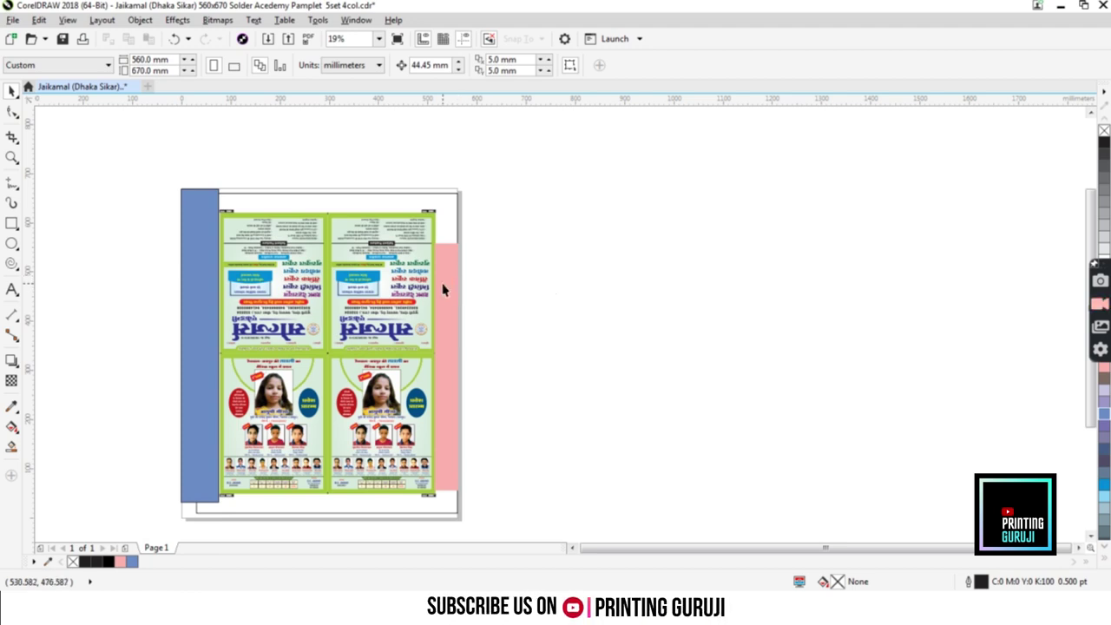
# - Delete the pink and blue rectangles marking the two side margins
pyautogui.click(441, 288)
pyautogui.press('Delete')
pyautogui.click(200, 194)
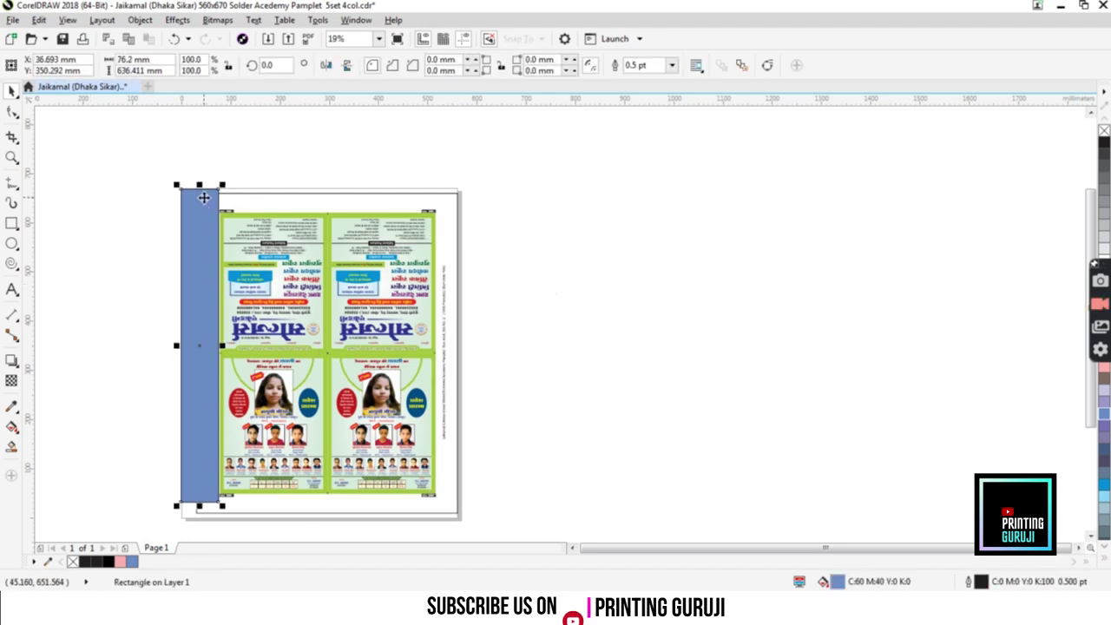
pyautogui.press('Delete')
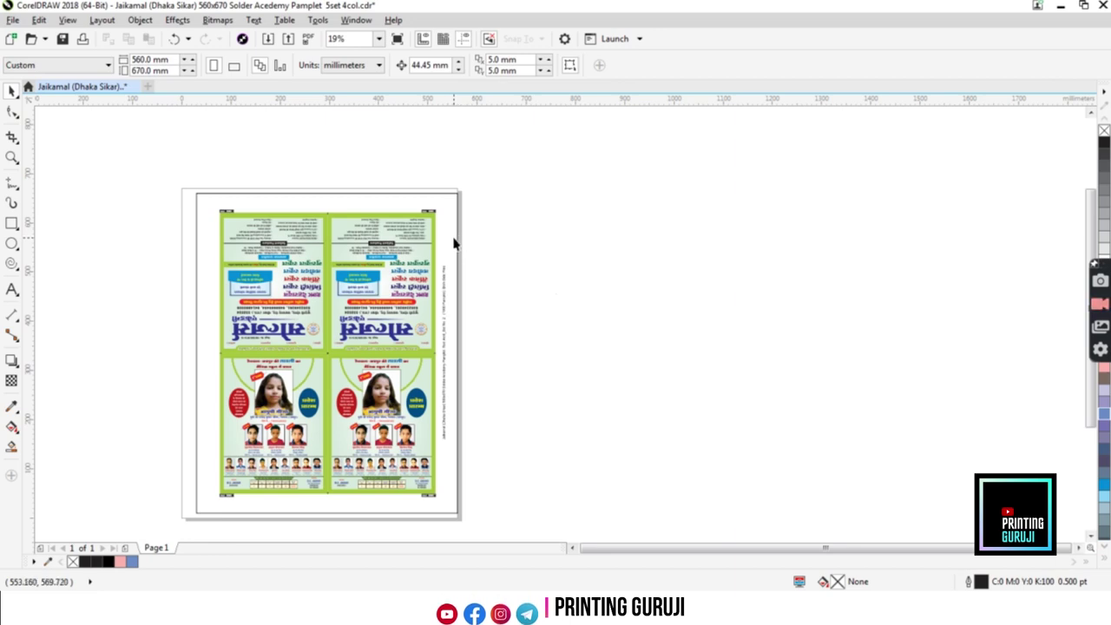
# - Start publishing the layout to PDF and open the PDF export settings
pyautogui.click(13, 19)
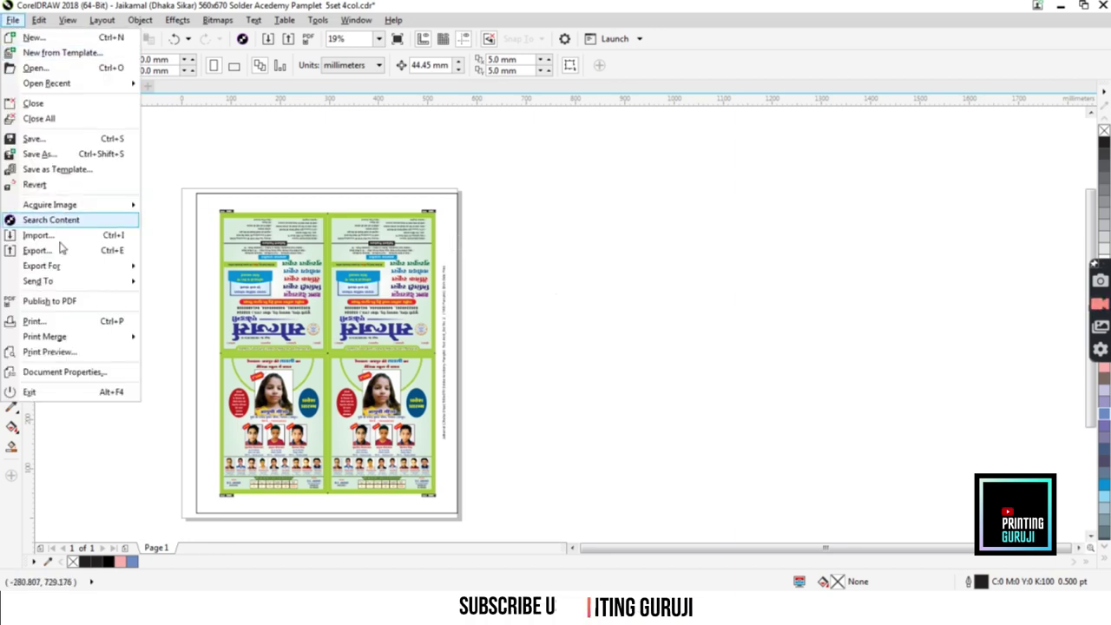
pyautogui.click(52, 300)
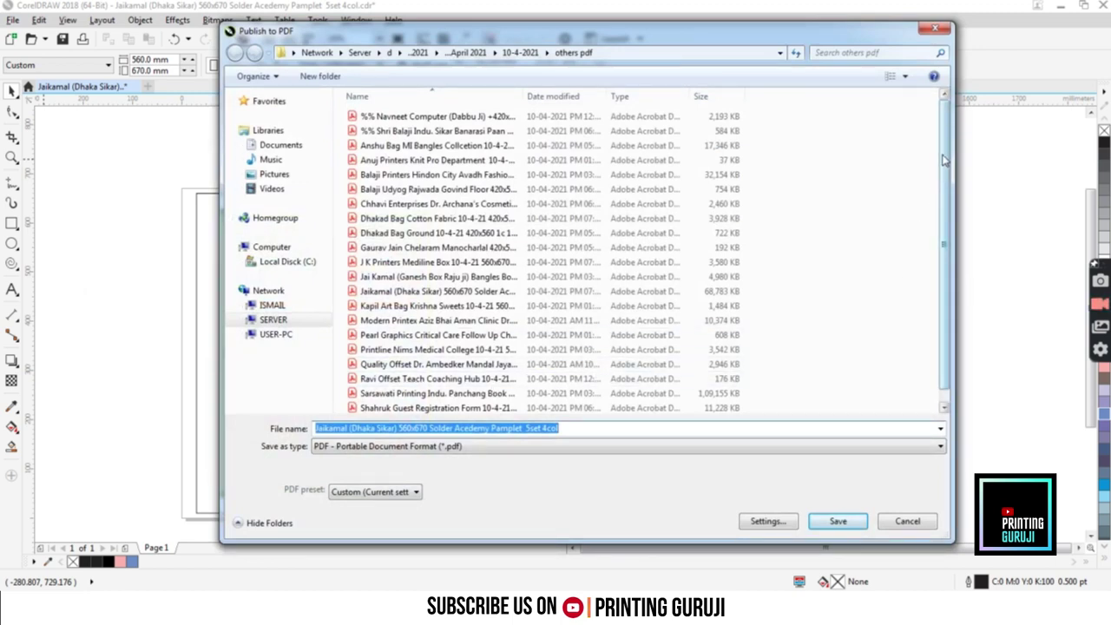
pyautogui.scroll(-1, 591, 356)
pyautogui.click(782, 525)
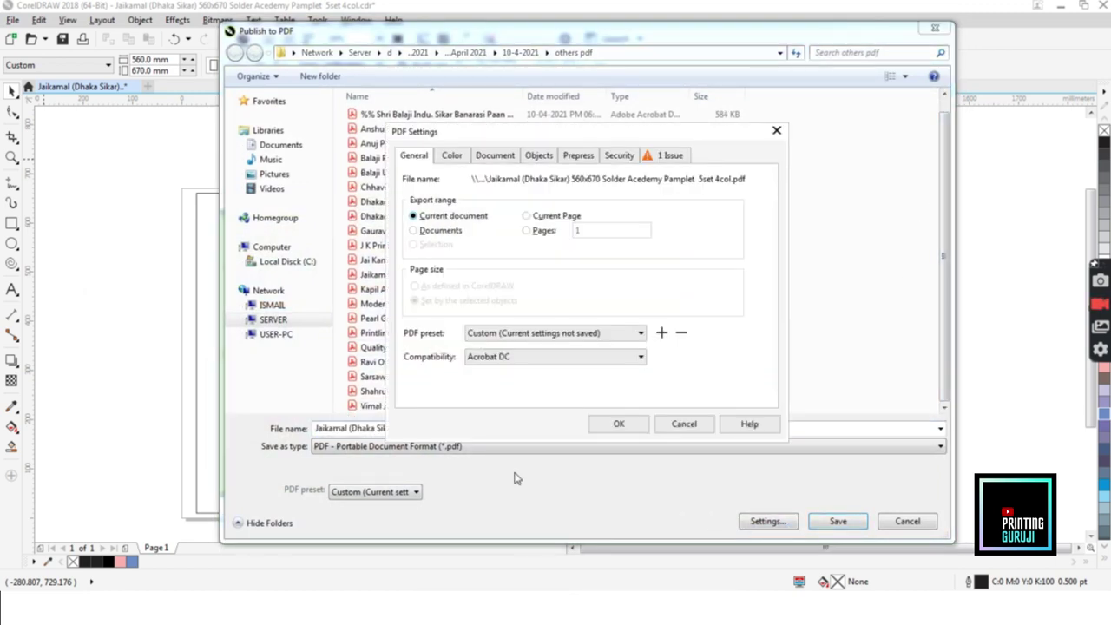
# - Review the PDF color management settings and the available output color modes, keeping CMYK
pyautogui.click(451, 161)
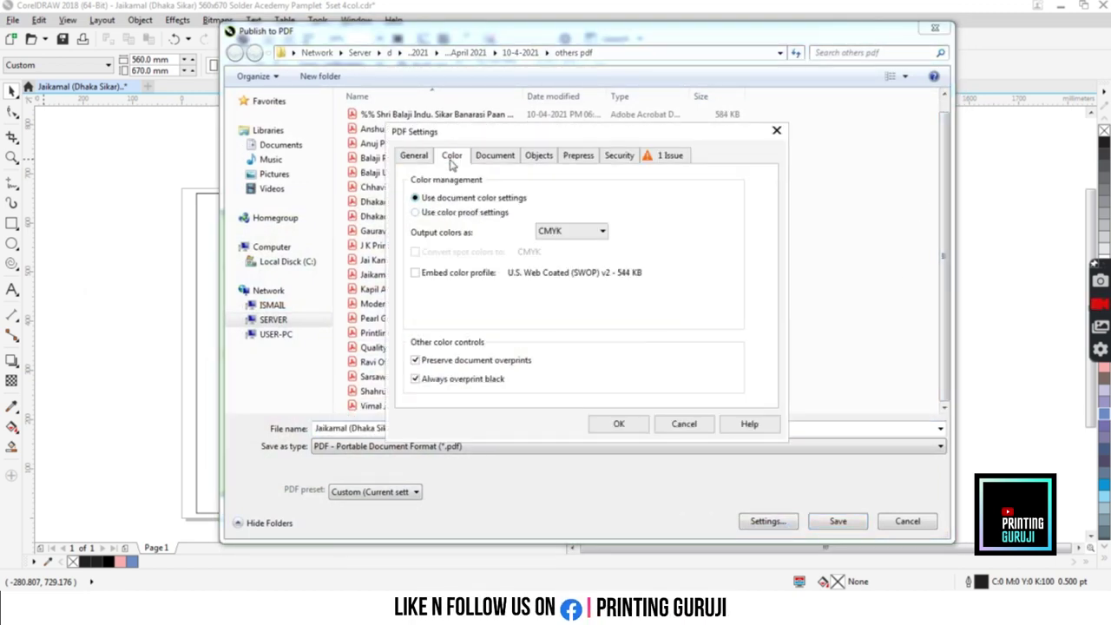
pyautogui.click(497, 162)
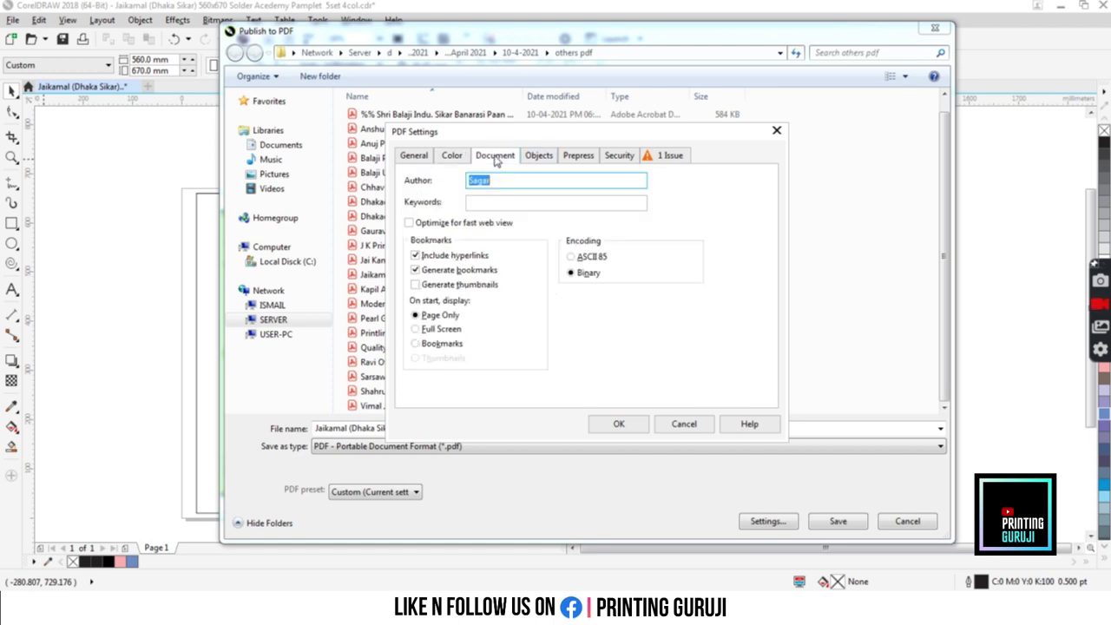
pyautogui.click(453, 157)
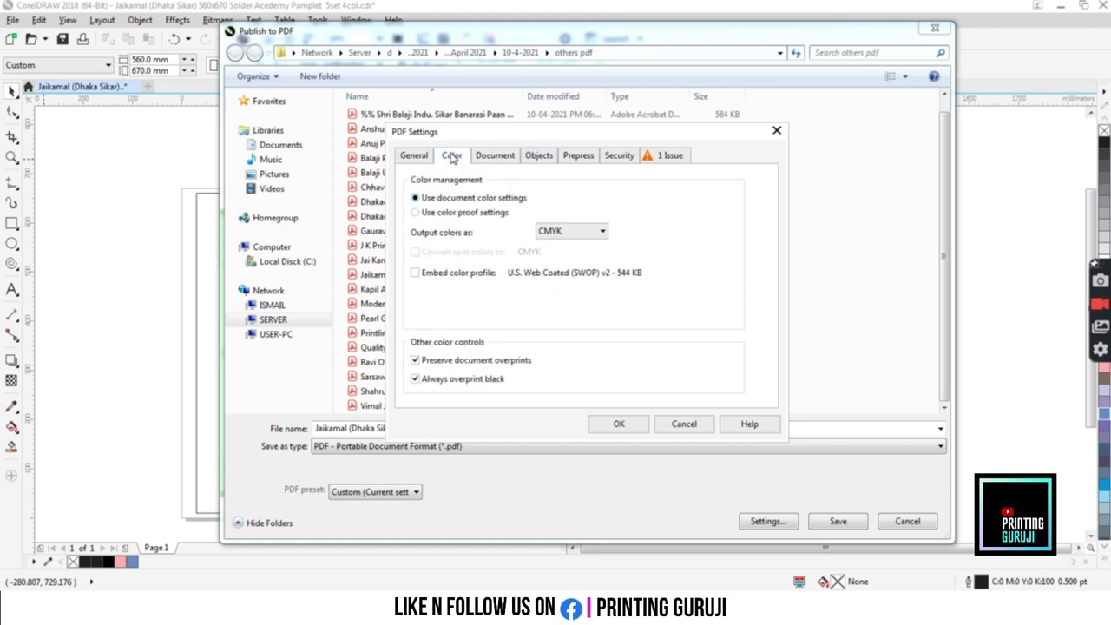
pyautogui.click(565, 233)
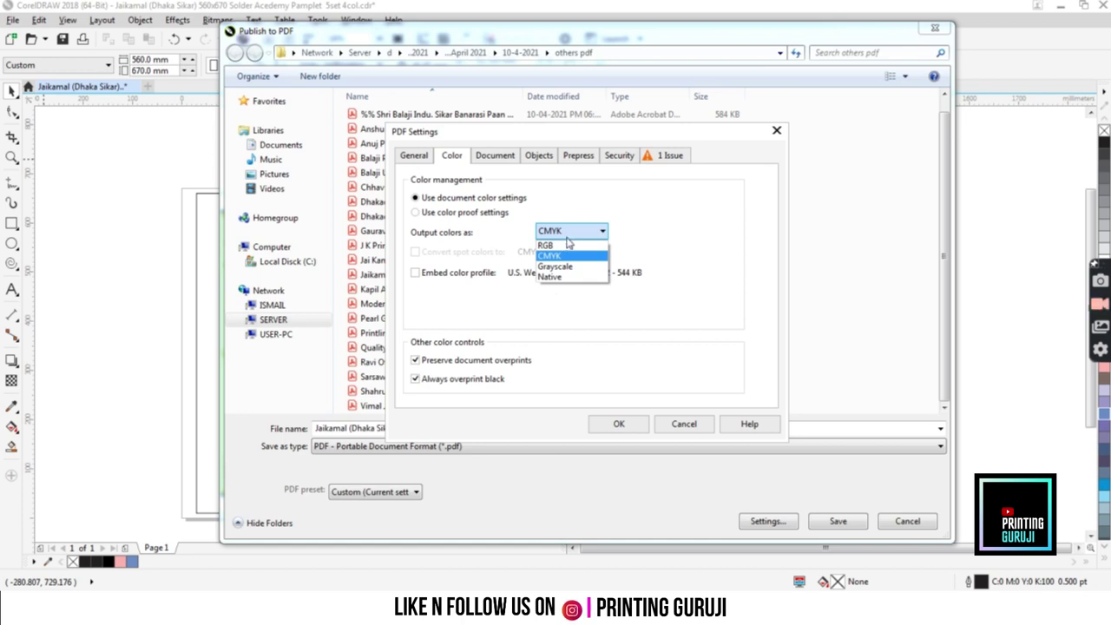
pyautogui.click(569, 232)
pyautogui.click(568, 232)
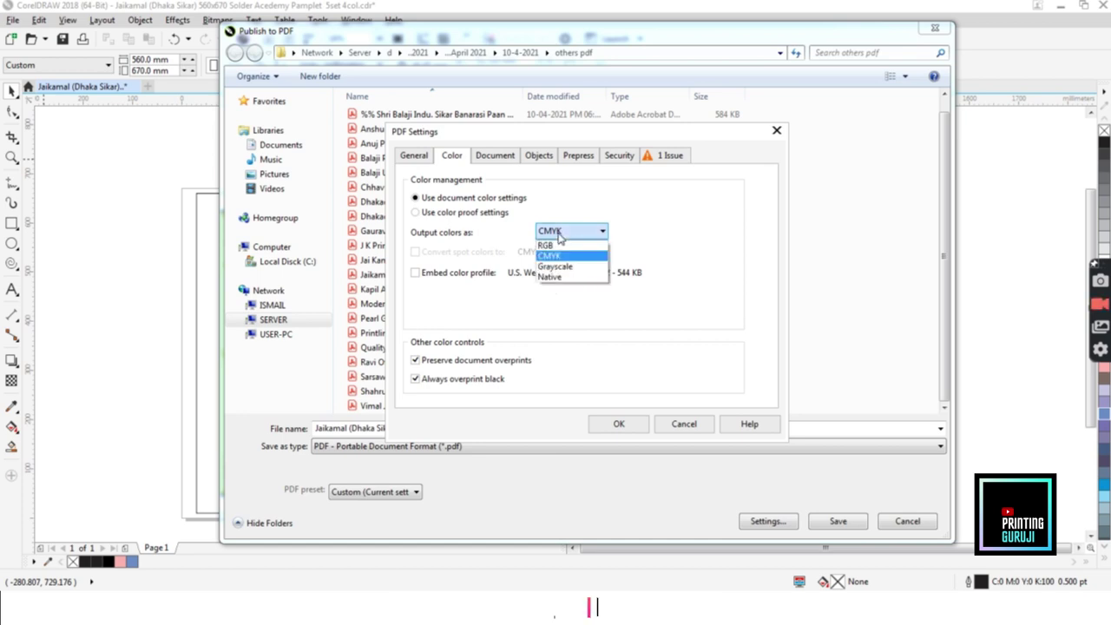
pyautogui.click(569, 232)
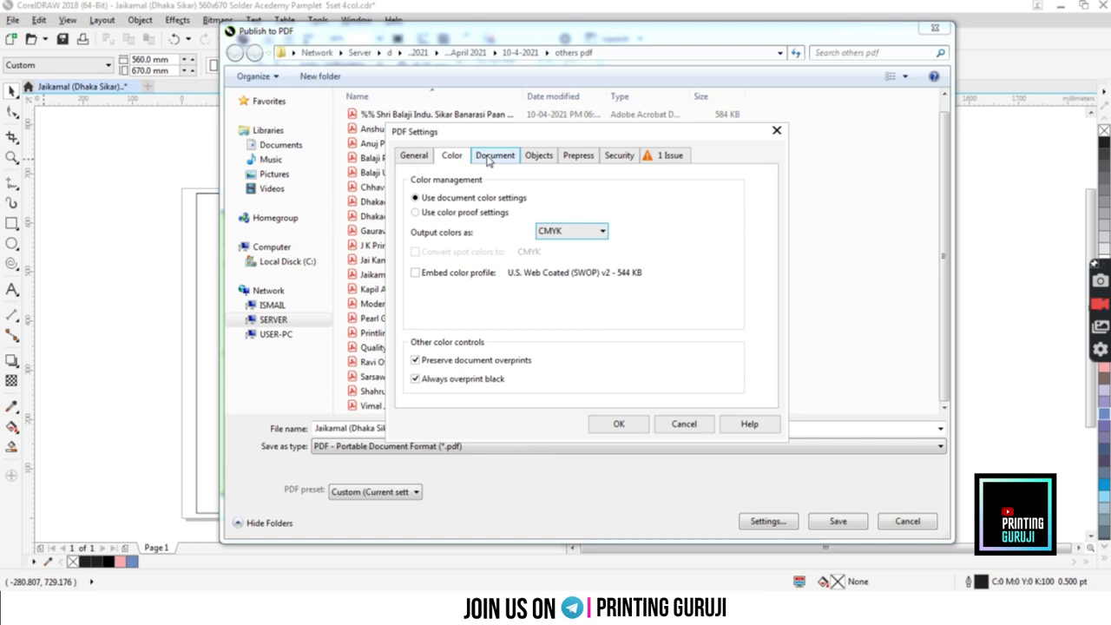
# - Review the PDF document, prepress and object settings, including printer's marks, bitmap compression and font embedding
pyautogui.click(488, 158)
pyautogui.click(576, 156)
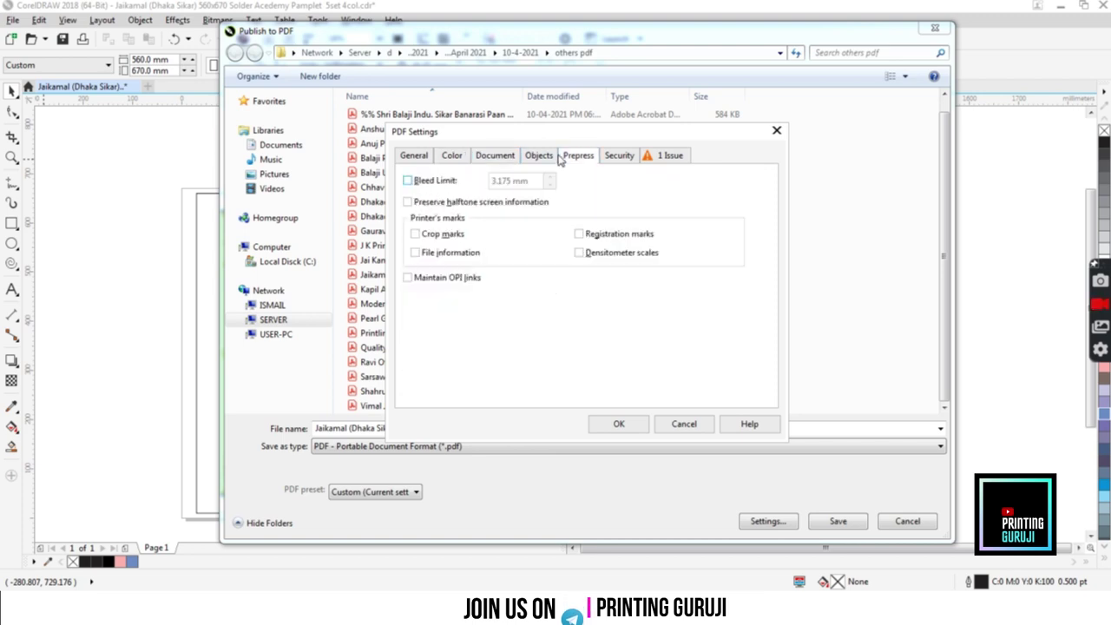
pyautogui.click(545, 157)
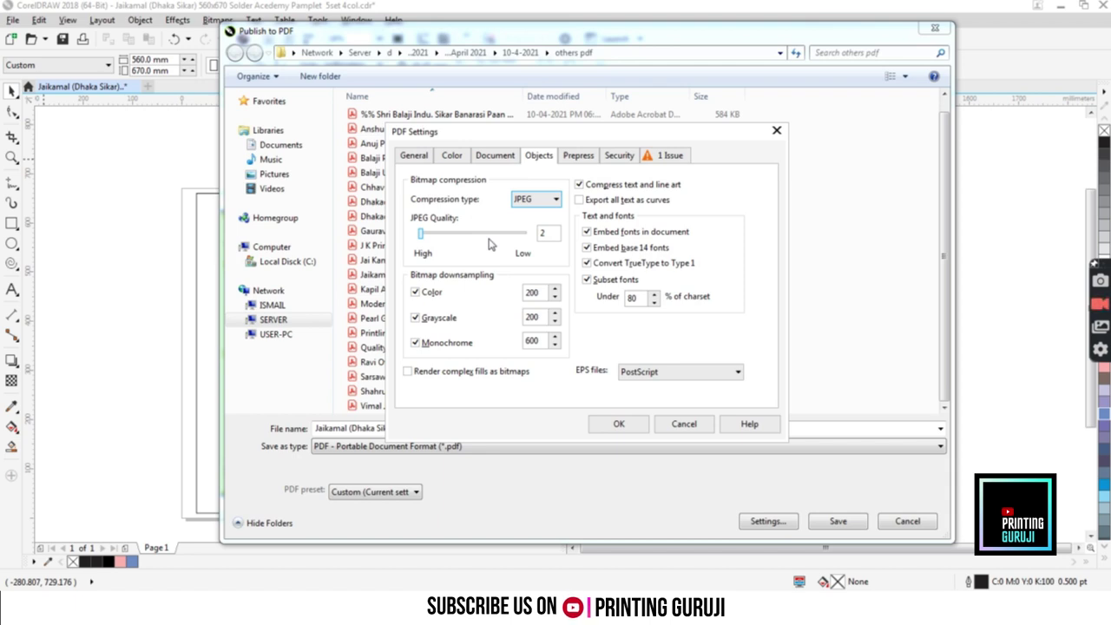
pyautogui.click(578, 156)
pyautogui.click(539, 157)
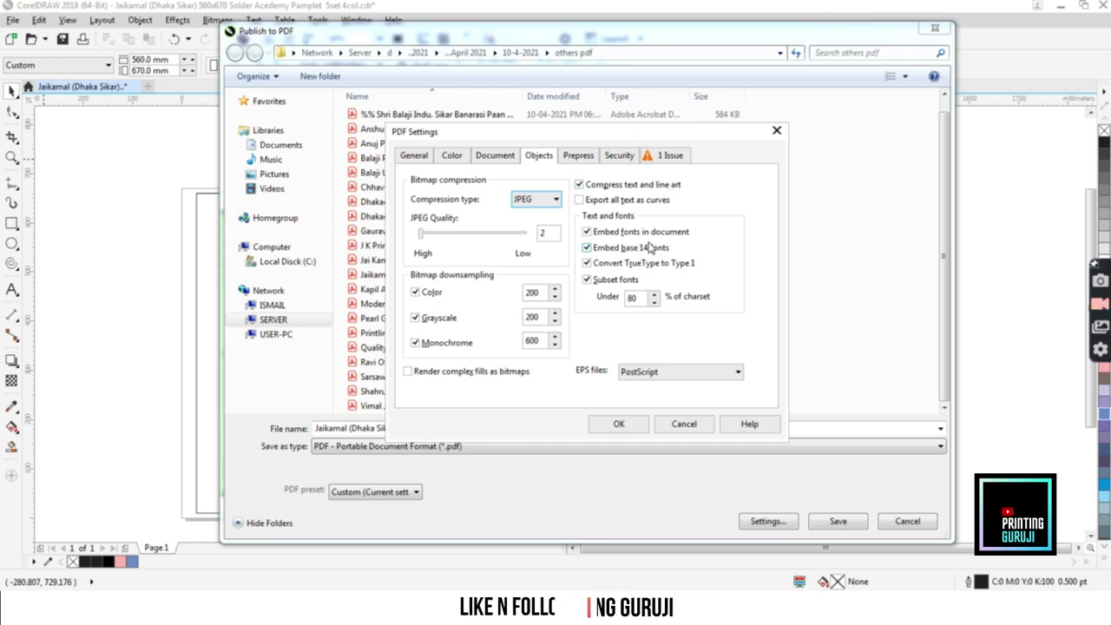
# - Review the PDF prepress, security and preflight issue settings, and accept the export settings
pyautogui.click(572, 158)
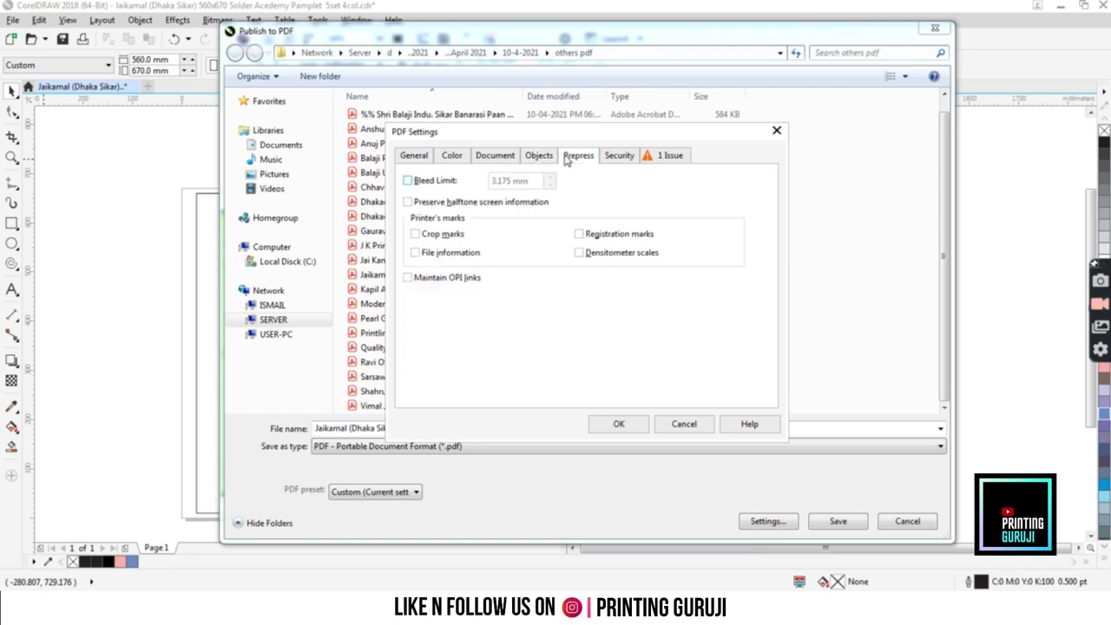
pyautogui.click(626, 157)
pyautogui.click(670, 157)
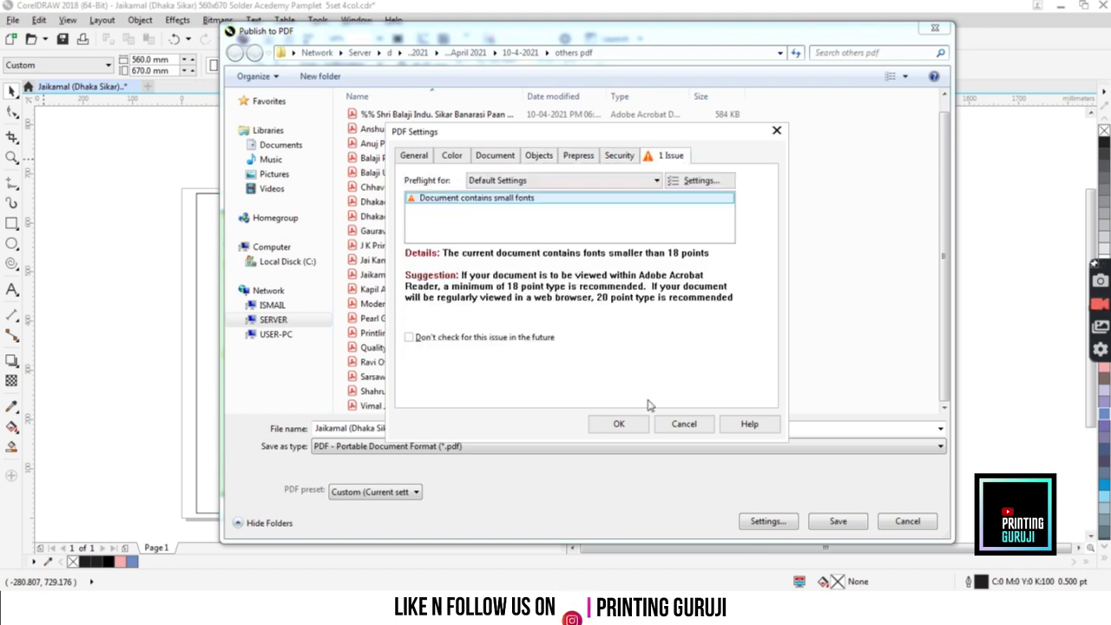
pyautogui.click(637, 424)
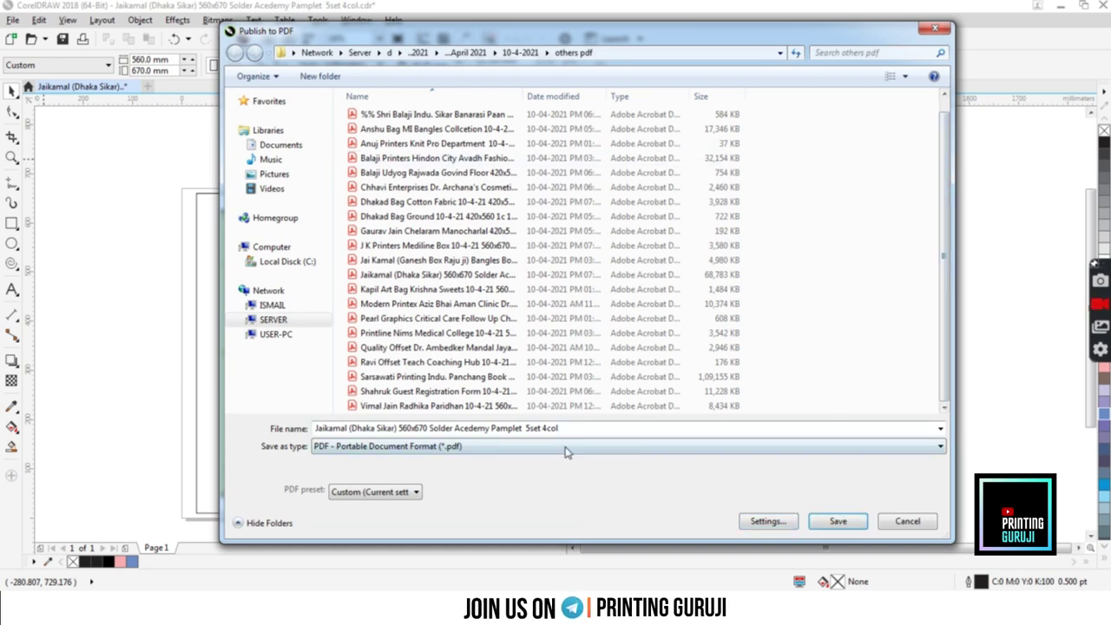
# - Attempt to save the PDF, decline replacing the existing file, and append "_sample" to the file name
pyautogui.click(835, 523)
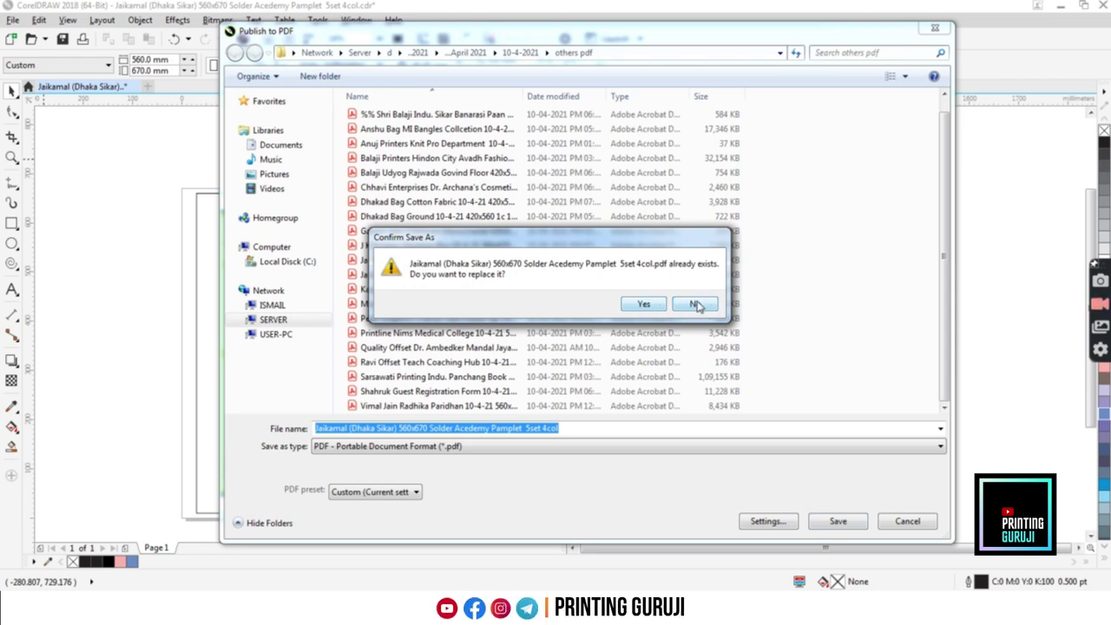
pyautogui.click(699, 303)
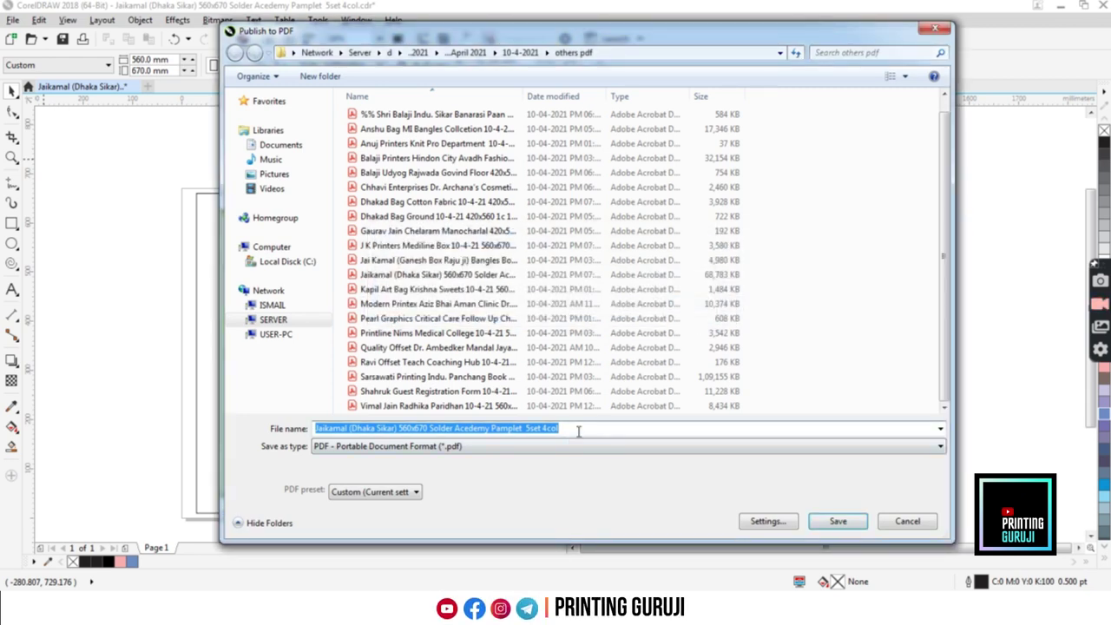
pyautogui.click(578, 432)
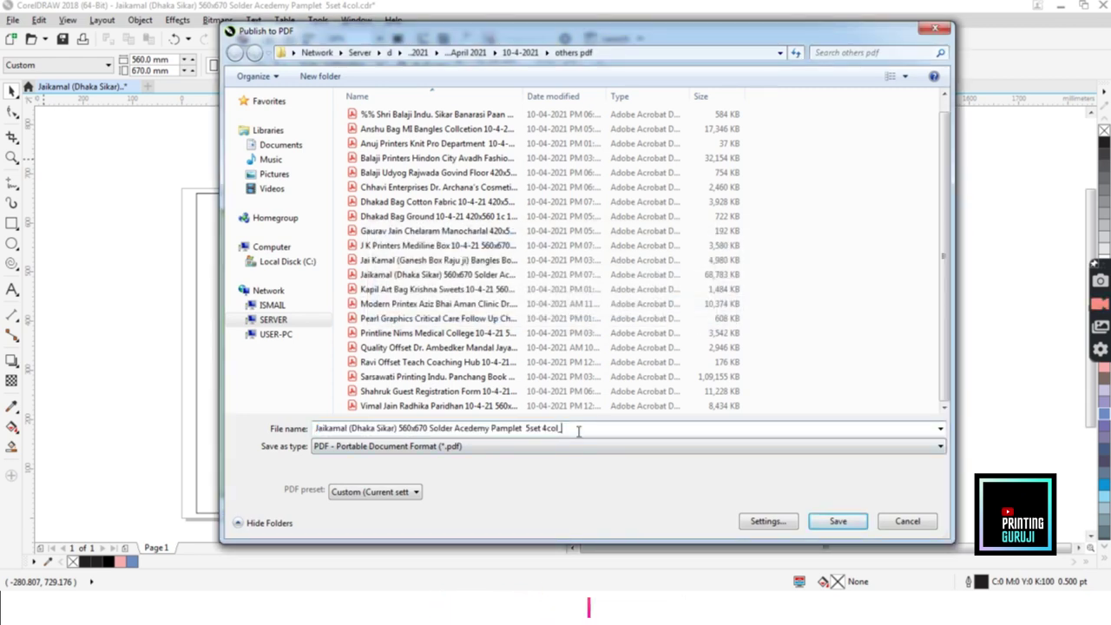
pyautogui.write('_sd')
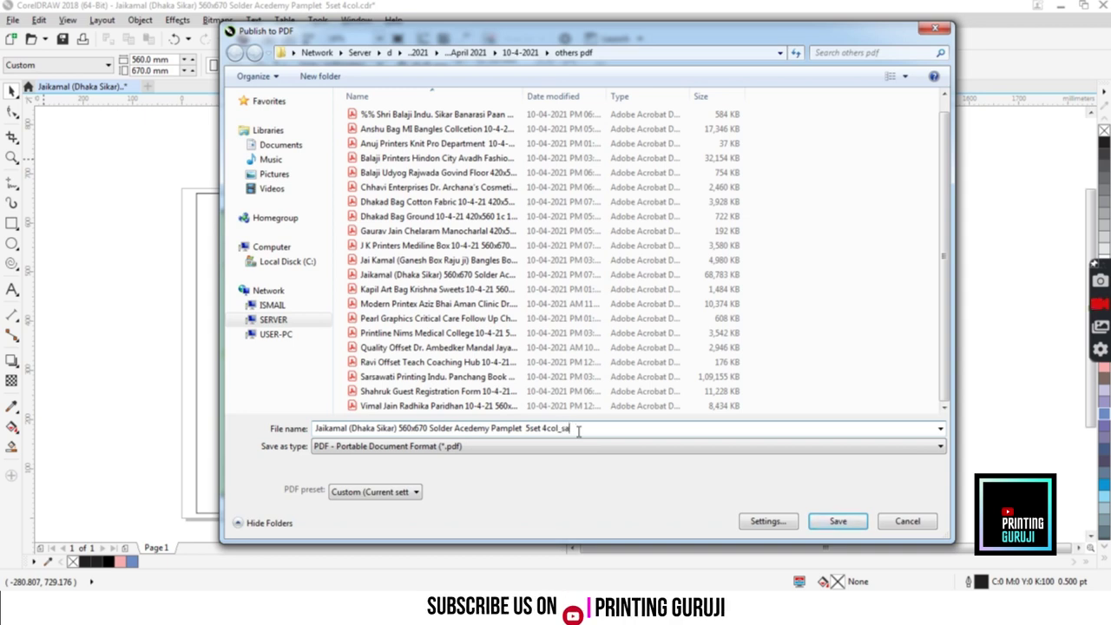
pyautogui.write('mple')
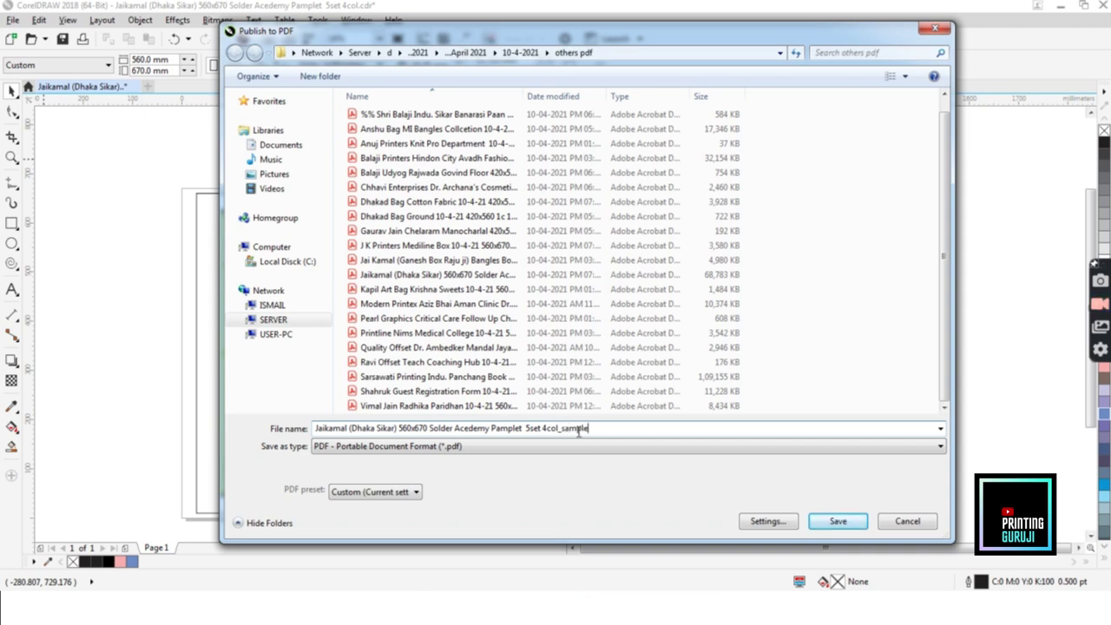
# - Try to save the PDF under the "_sample" name, decline overwriting the existing file, and open the file name for editing
pyautogui.click(838, 520)
pyautogui.click(713, 317)
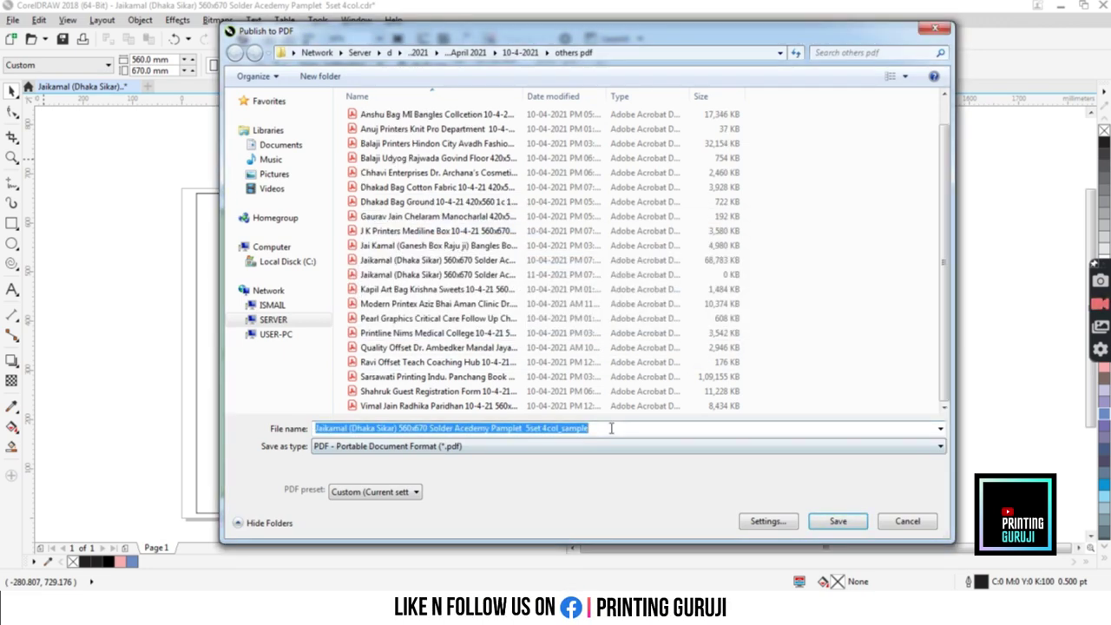
pyautogui.click(838, 521)
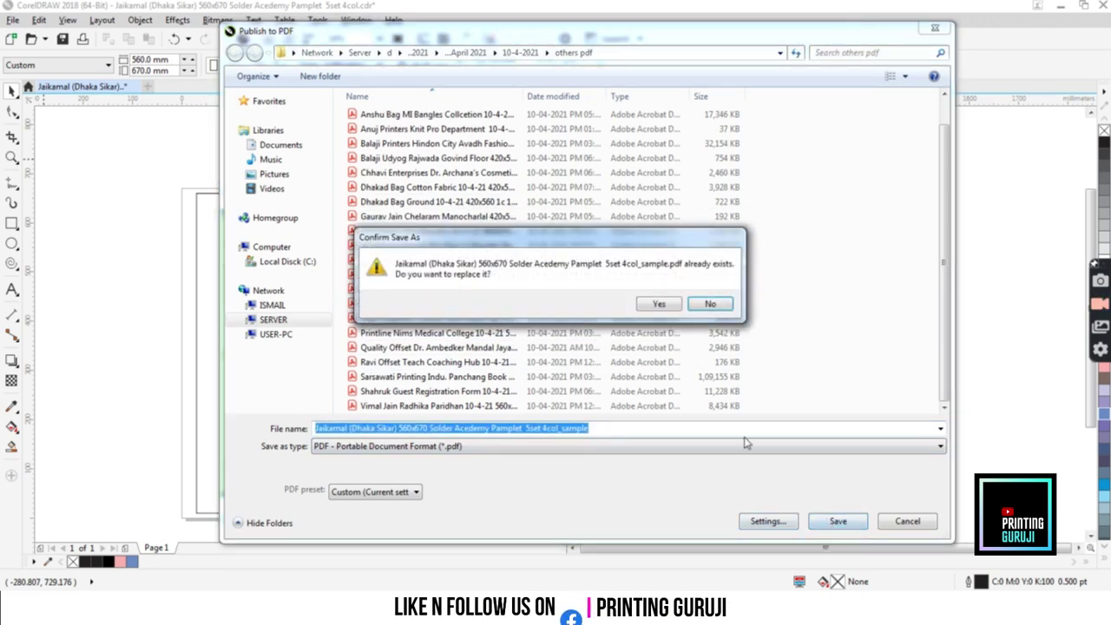
pyautogui.click(710, 304)
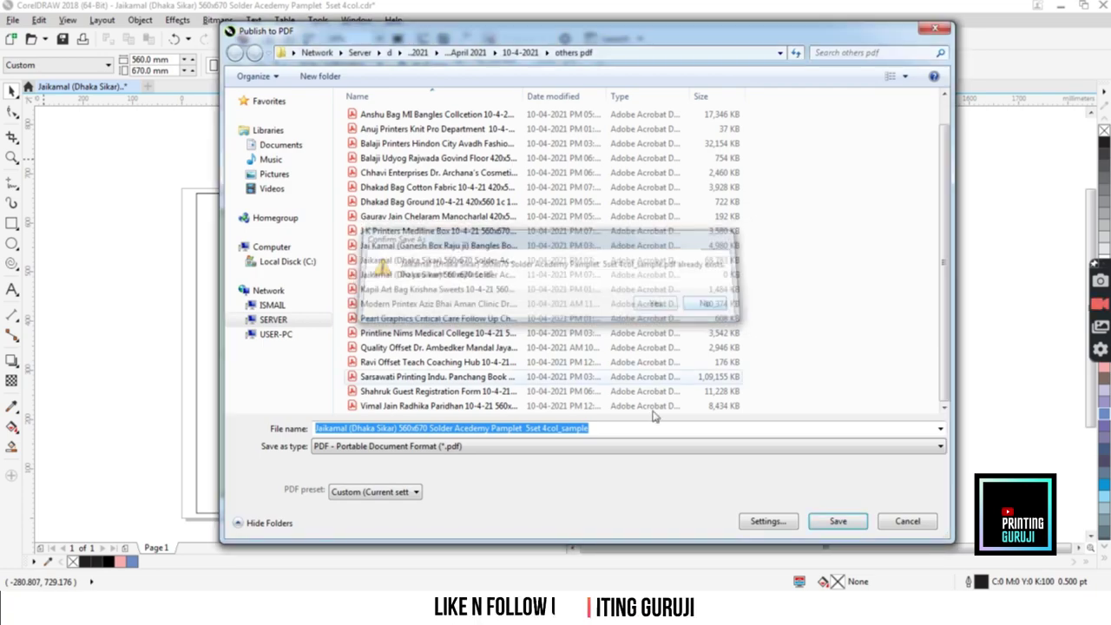
pyautogui.click(607, 428)
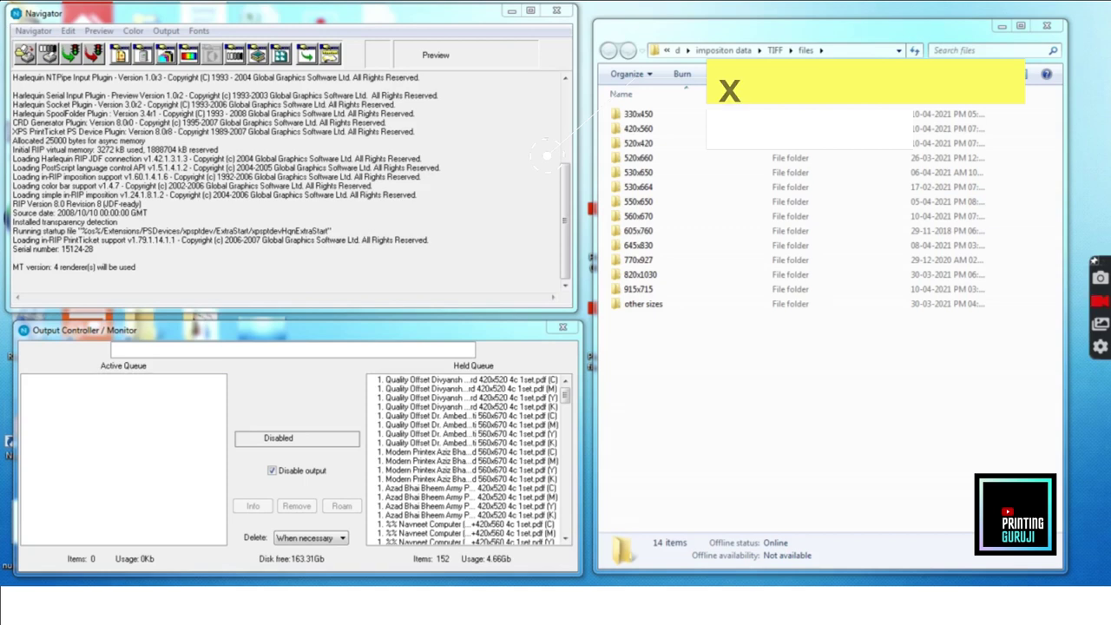
# - Switch to Xitron Navigator, start printing a file, widen the name column, and select the pamphlet PDF ending in "5set_sample"
pyautogui.click(23, 54)
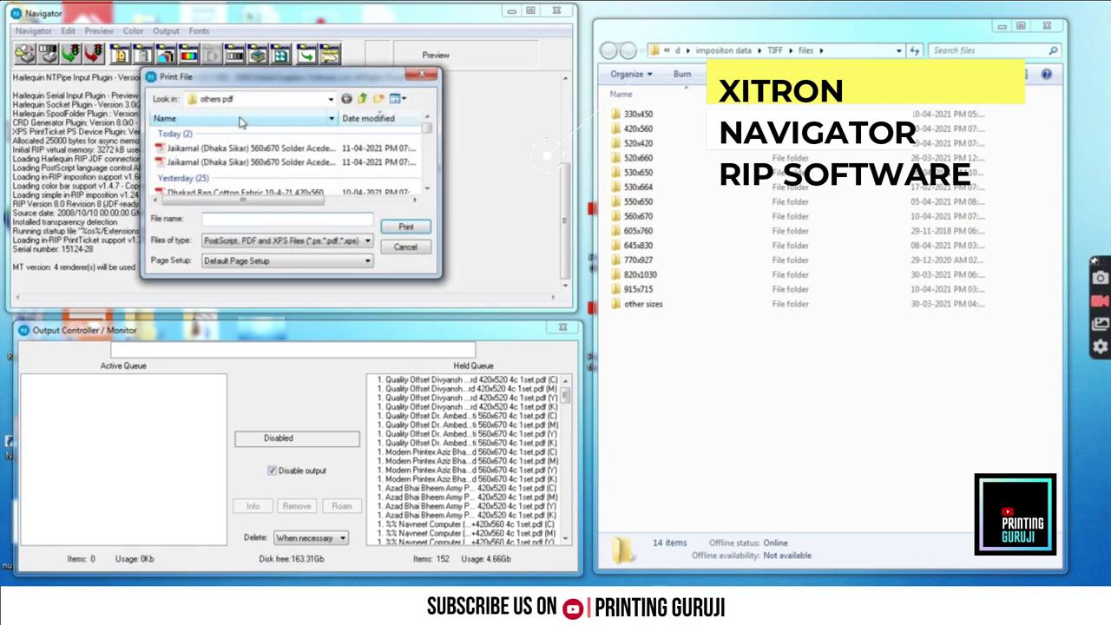
pyautogui.rightClick(338, 119)
pyautogui.click(374, 139)
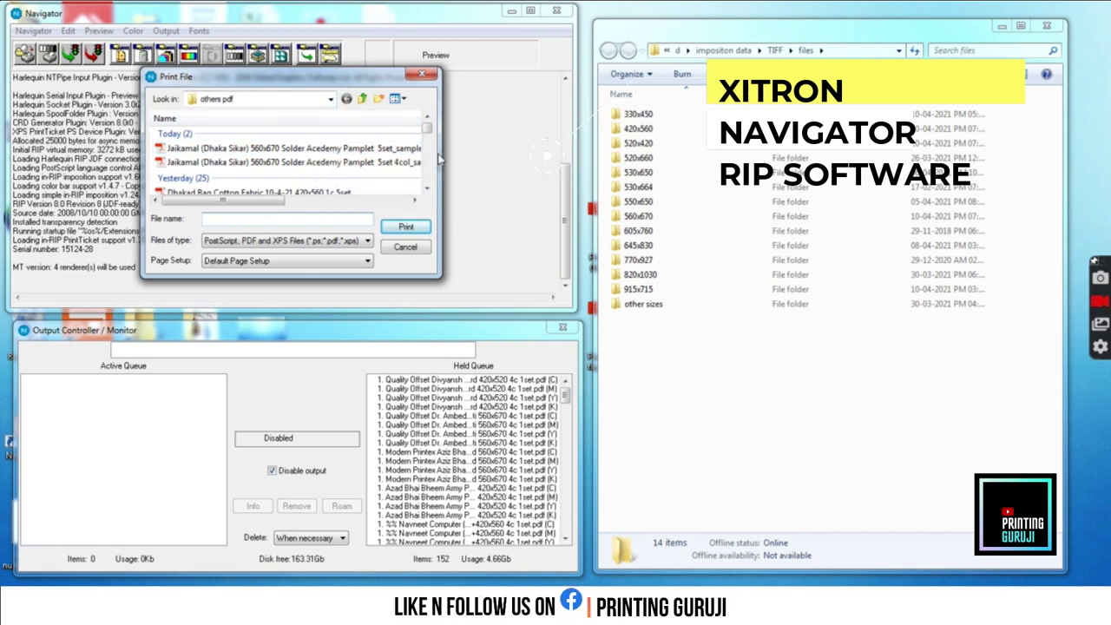
pyautogui.click(382, 148)
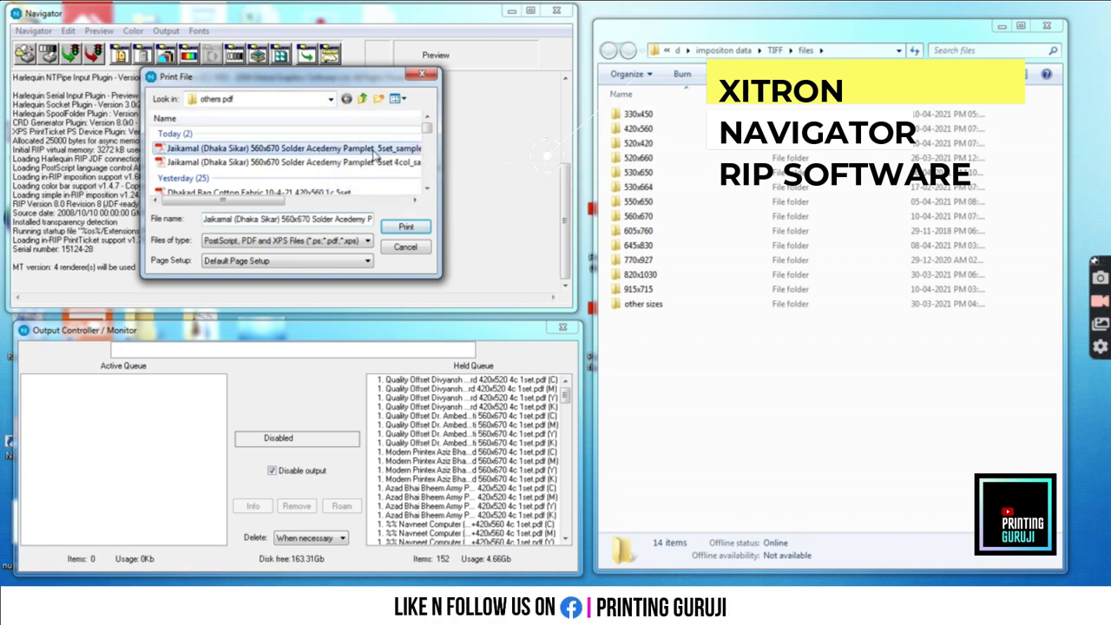
# - Assign the 200 Colour page setup to the selected pamphlet PDF and print it through the RIP
pyautogui.click(345, 262)
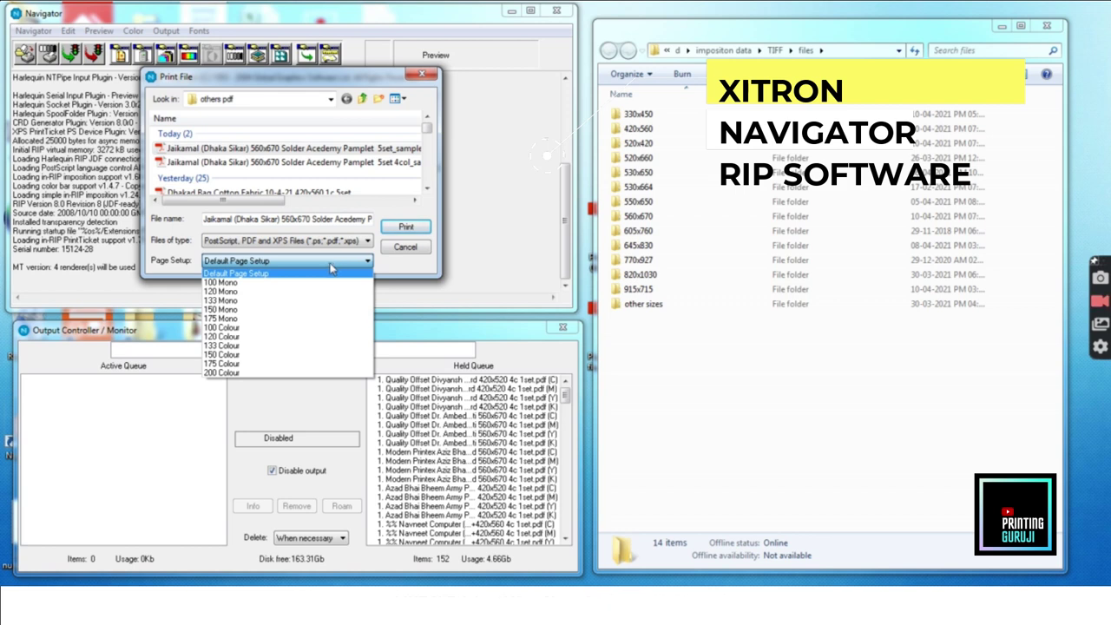
pyautogui.click(245, 375)
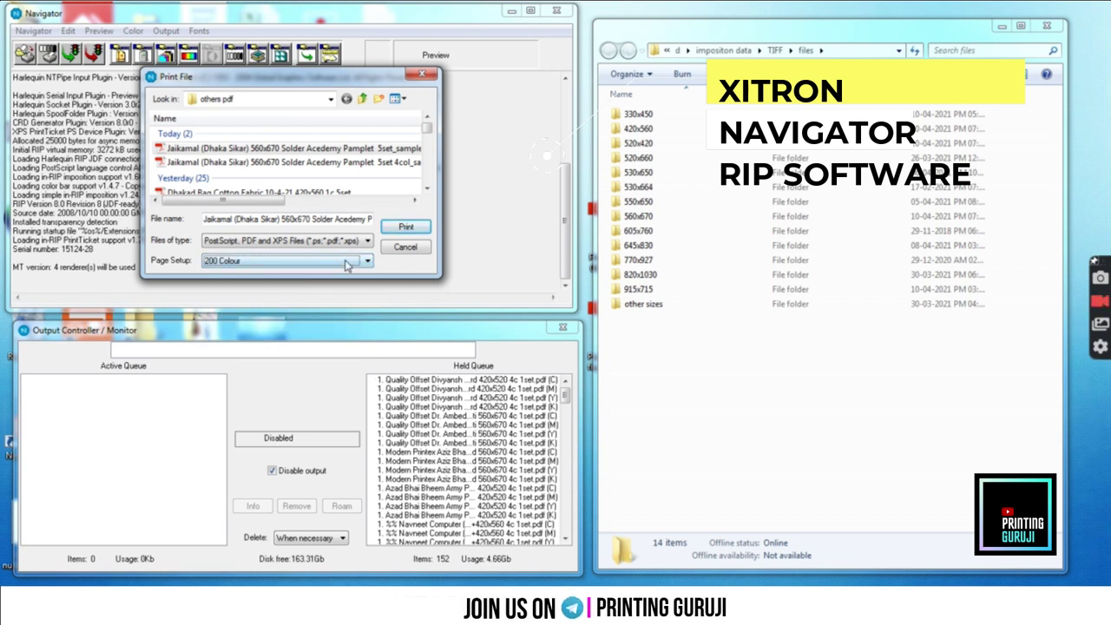
pyautogui.click(336, 270)
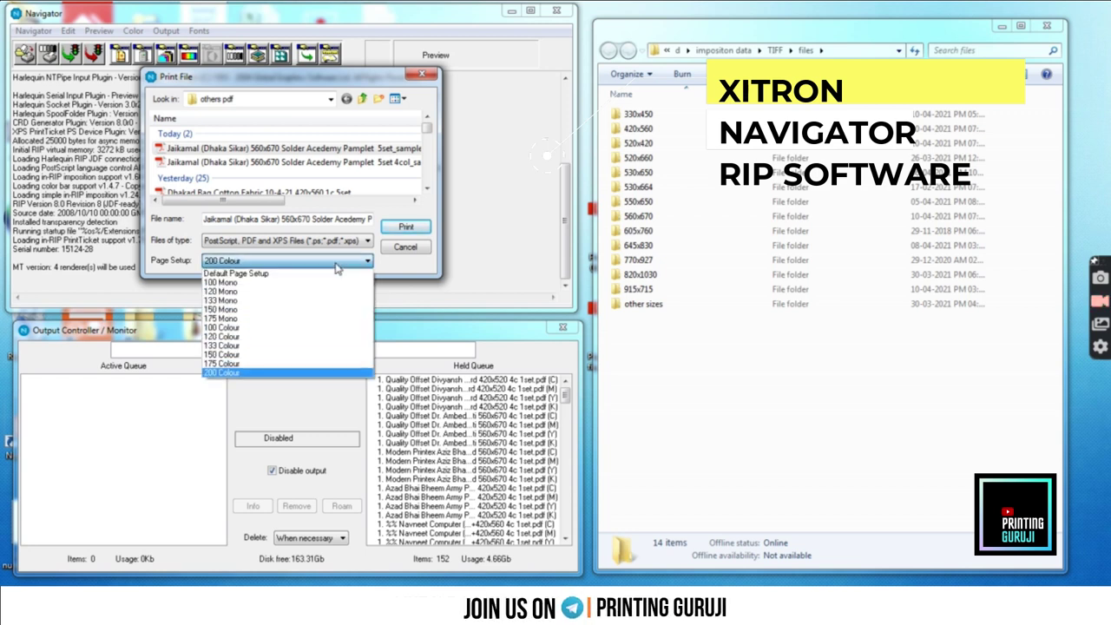
pyautogui.click(226, 374)
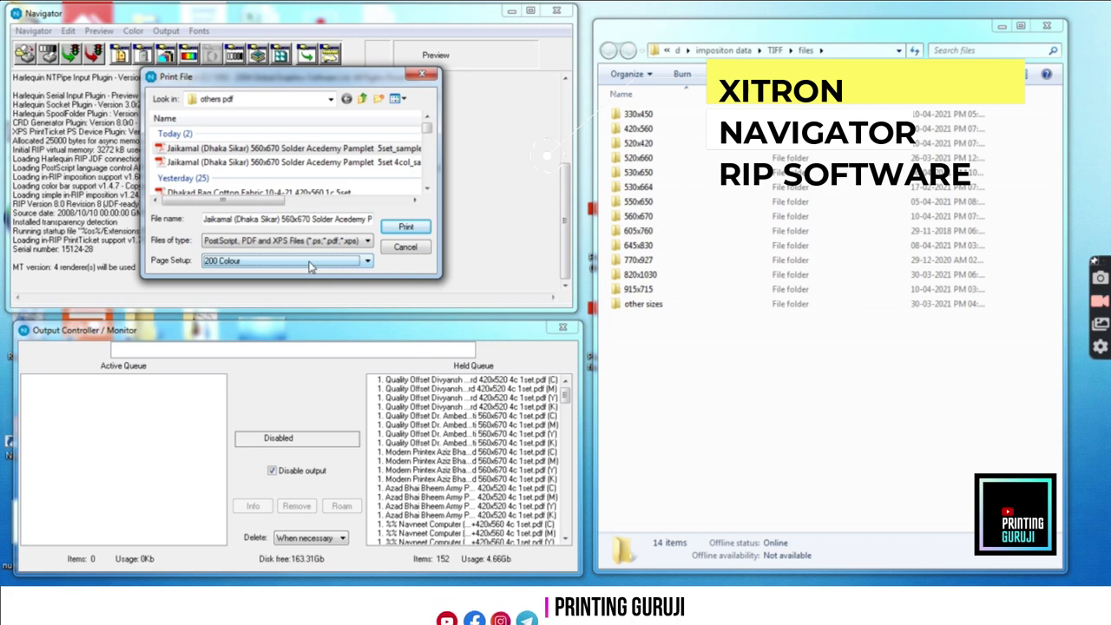
pyautogui.click(419, 224)
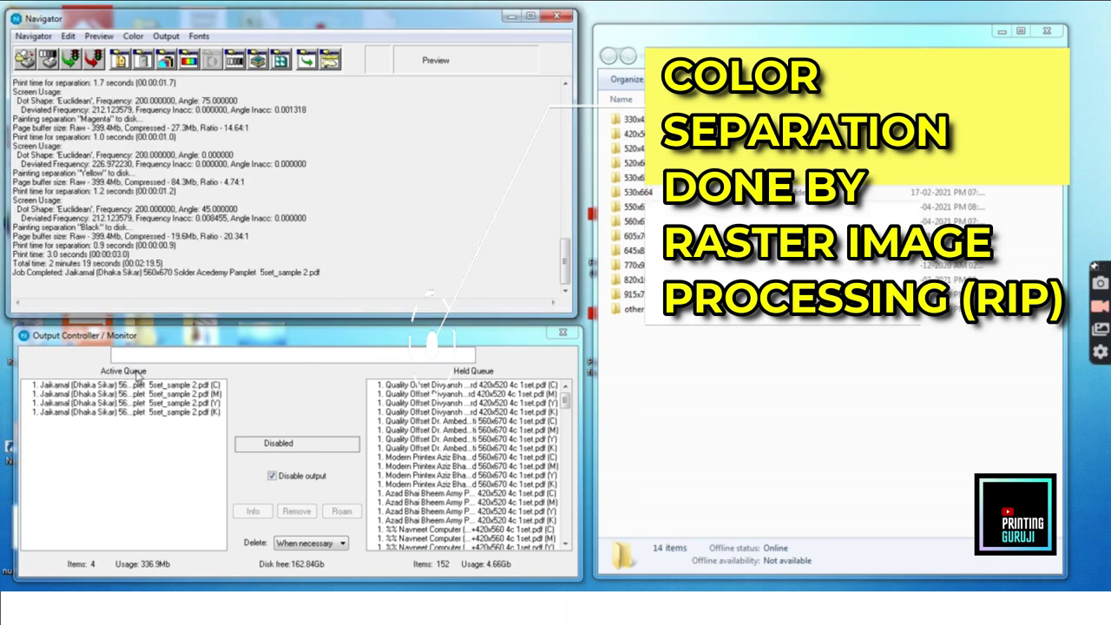
# - Select all four CMYK separations in the active queue and preview the whole sheet in a maximized Reduced Roam window
pyautogui.click(180, 385)
pyautogui.hotkey('ctrl', 'a')
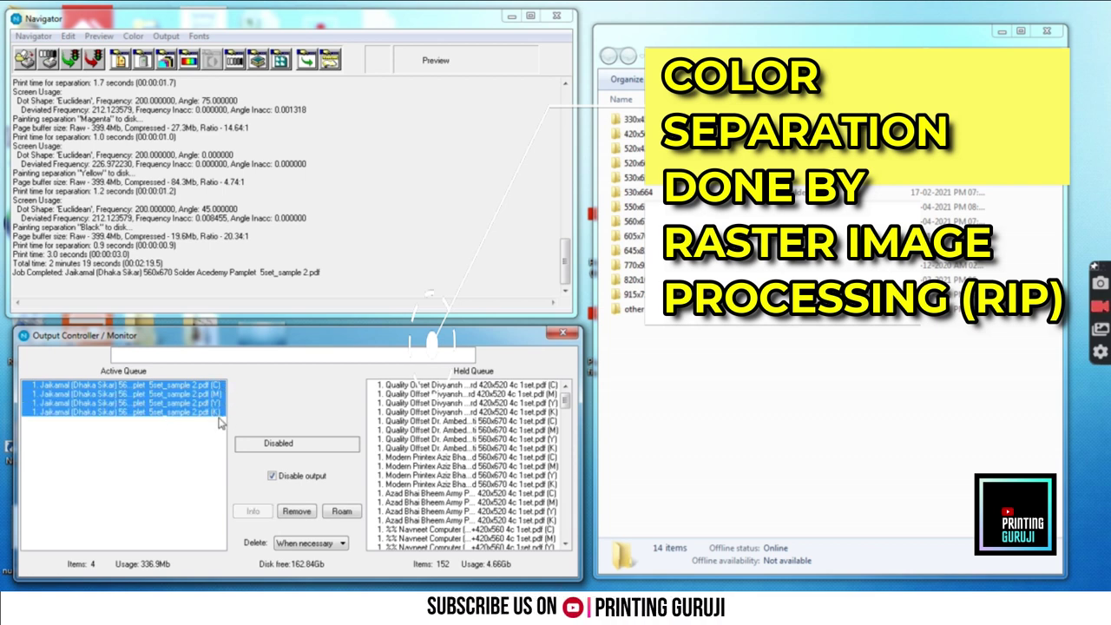
pyautogui.click(342, 511)
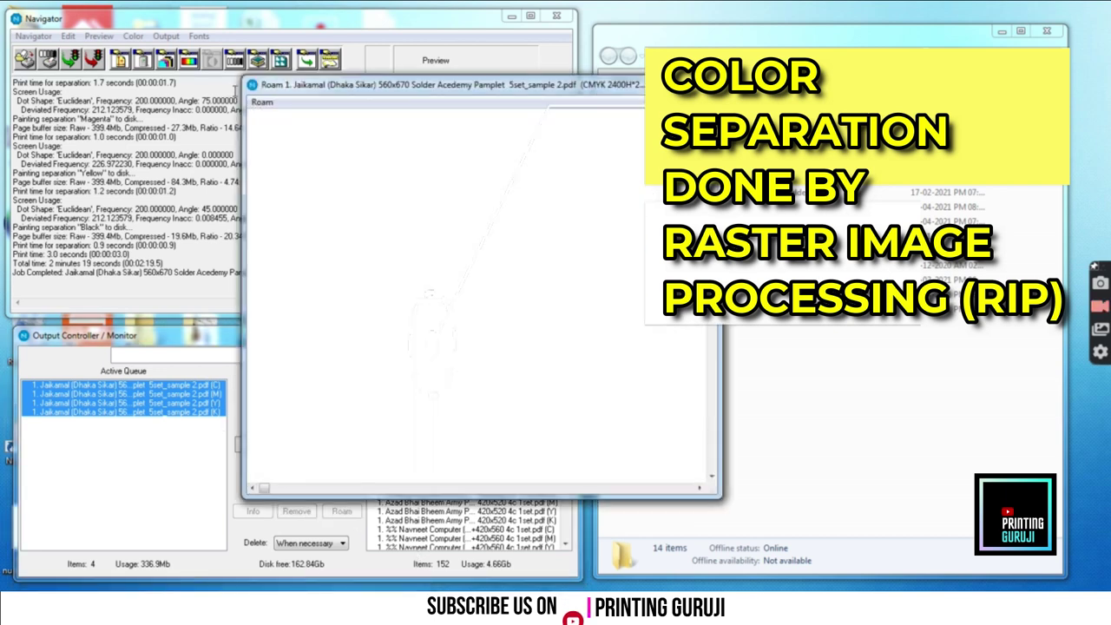
pyautogui.click(264, 102)
pyautogui.click(294, 116)
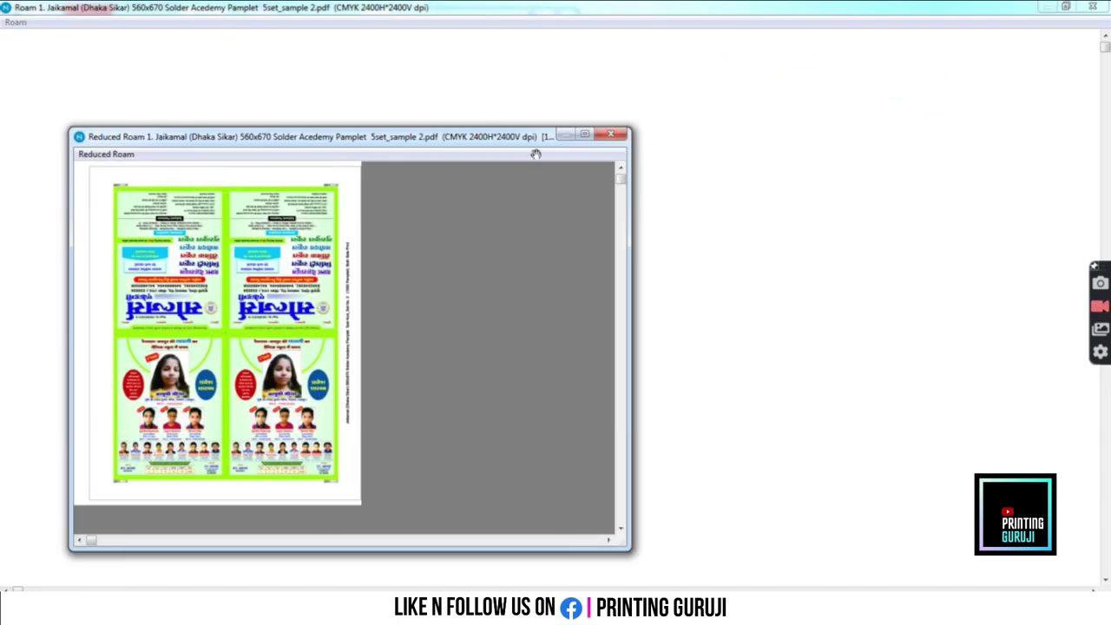
pyautogui.click(583, 134)
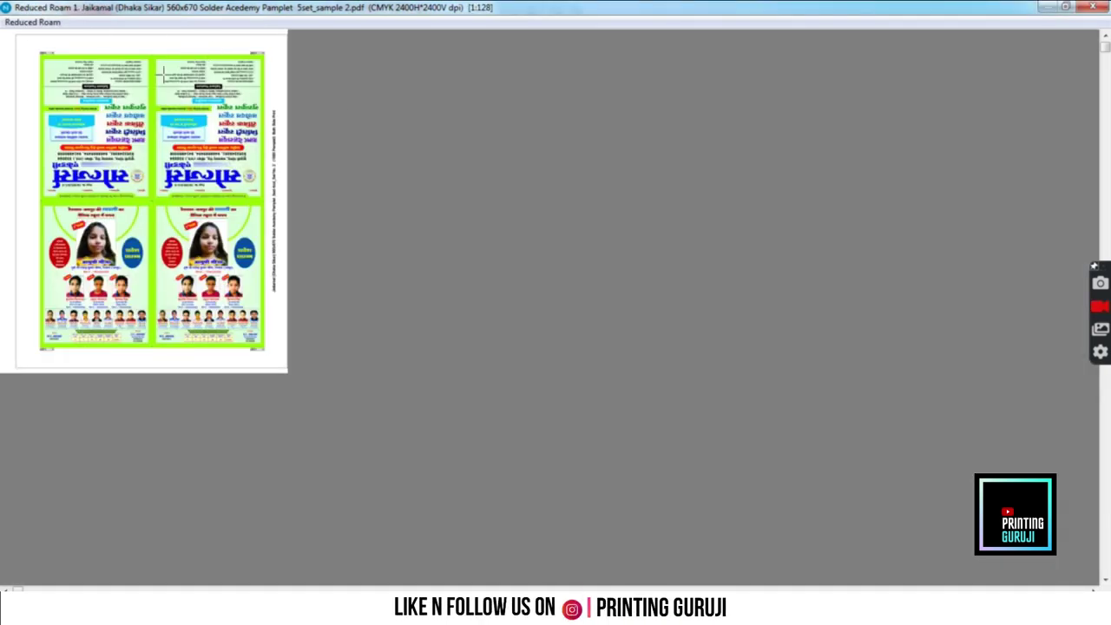
# - Open the Roam options and turn off Magenta, Yellow and Black to preview only the Cyan separation
pyautogui.click(32, 21)
pyautogui.click(34, 52)
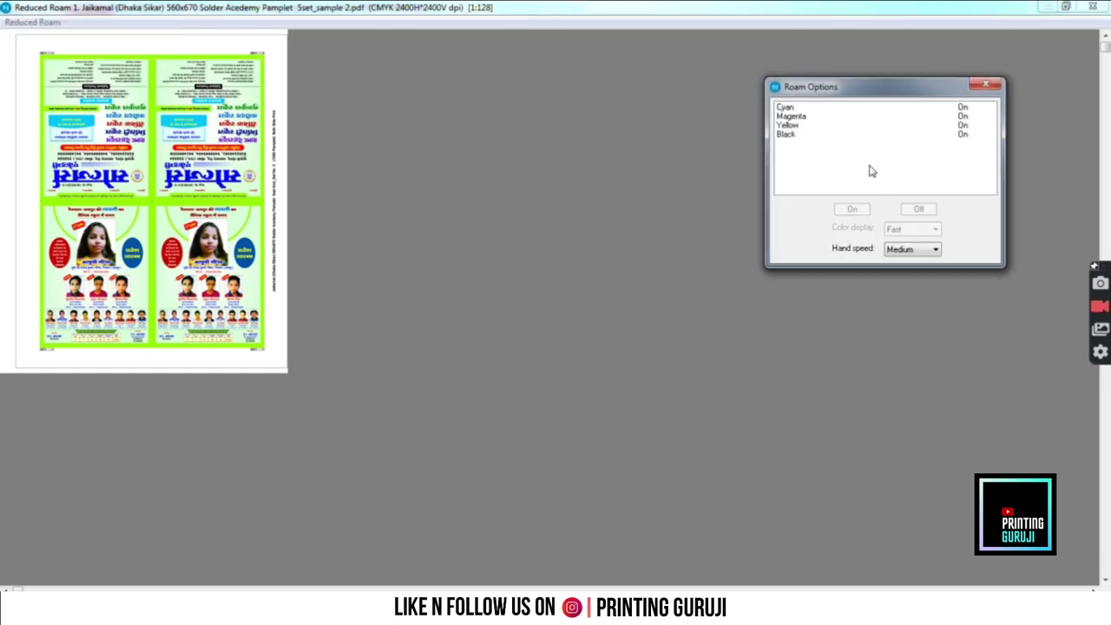
pyautogui.click(790, 135)
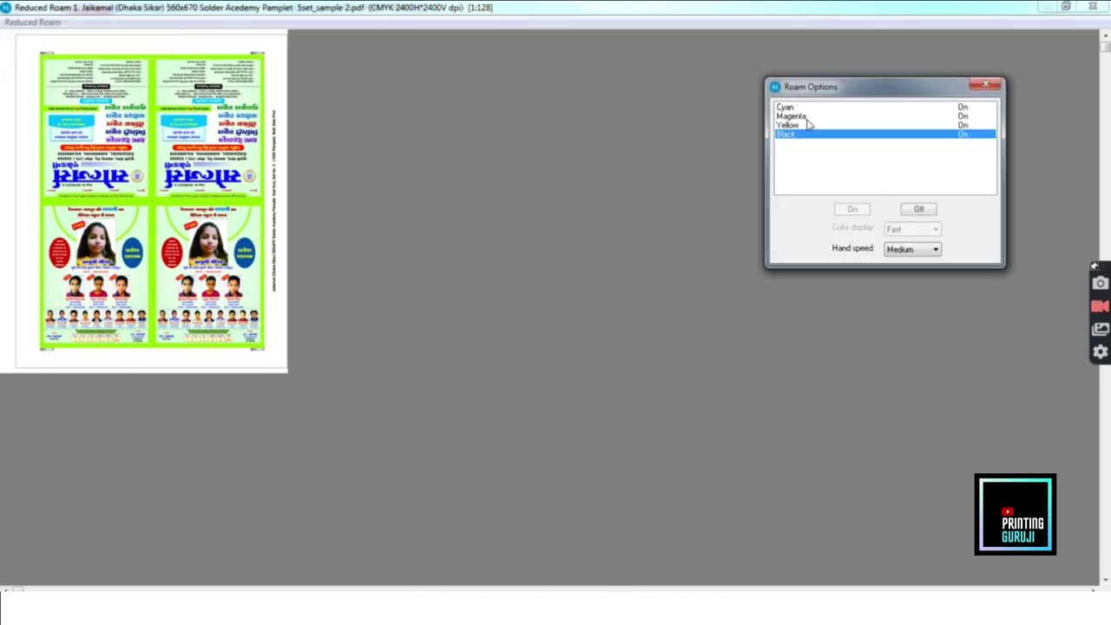
pyautogui.keyDown('shift'); pyautogui.click(791, 116); pyautogui.keyUp('shift')
pyautogui.click(918, 210)
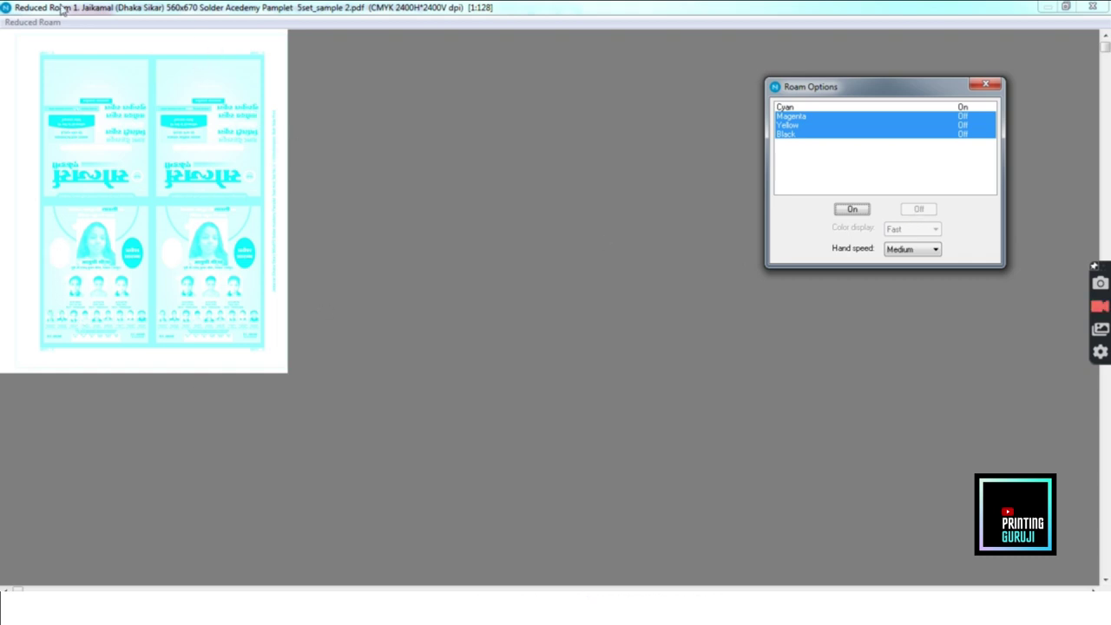
# - Preview the Magenta, Yellow and Black separations individually by switching the color channels on and off
pyautogui.doubleClick(792, 116)
pyautogui.doubleClick(785, 107)
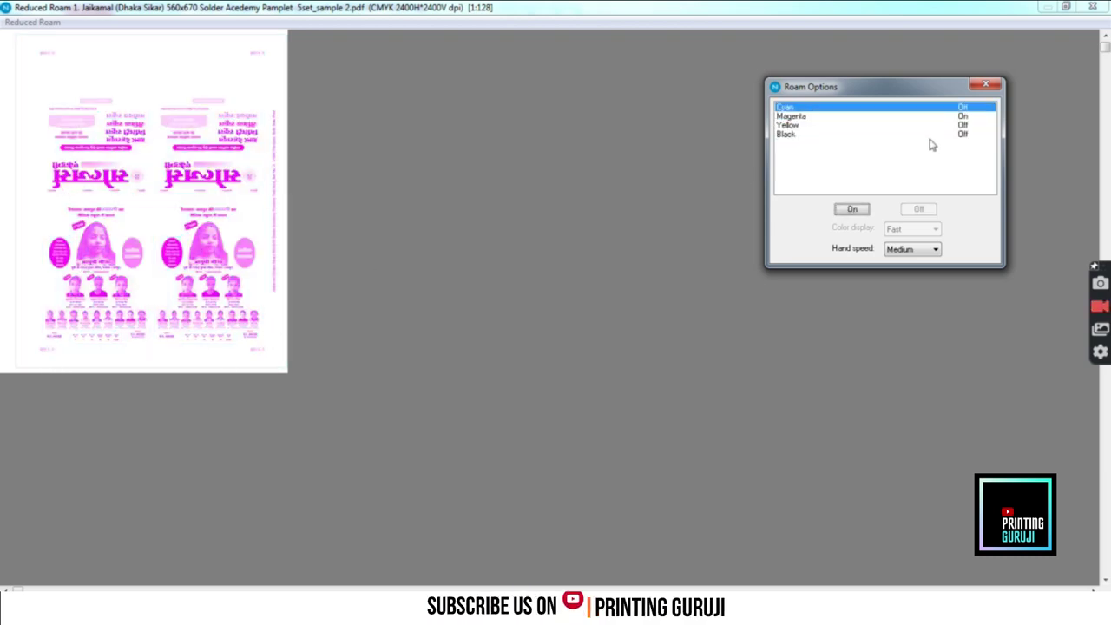
pyautogui.doubleClick(787, 125)
pyautogui.doubleClick(792, 116)
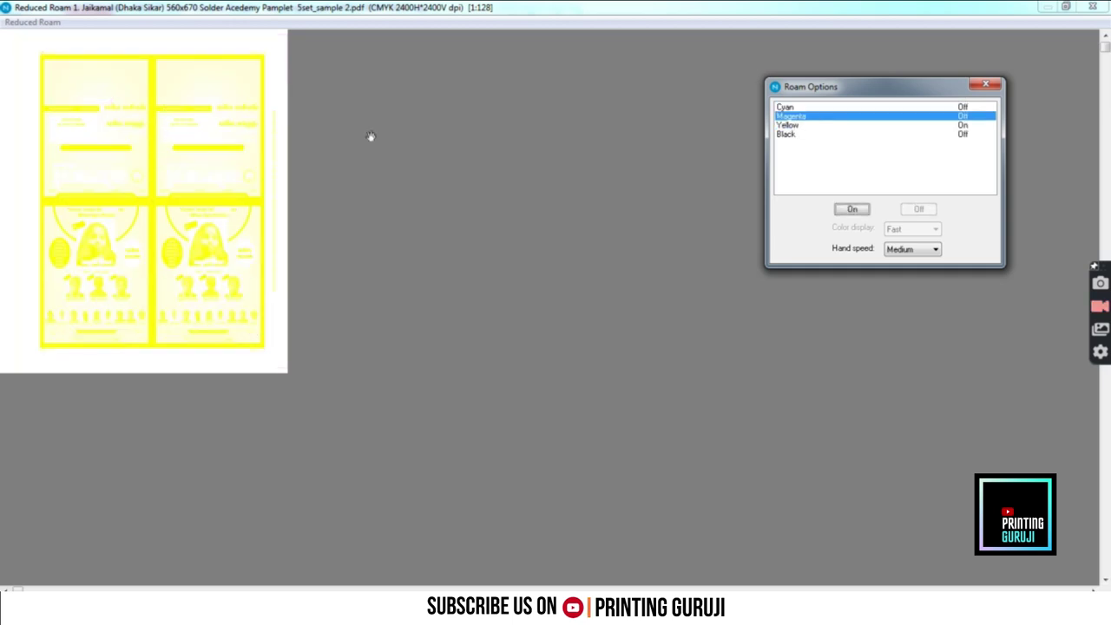
pyautogui.doubleClick(792, 133)
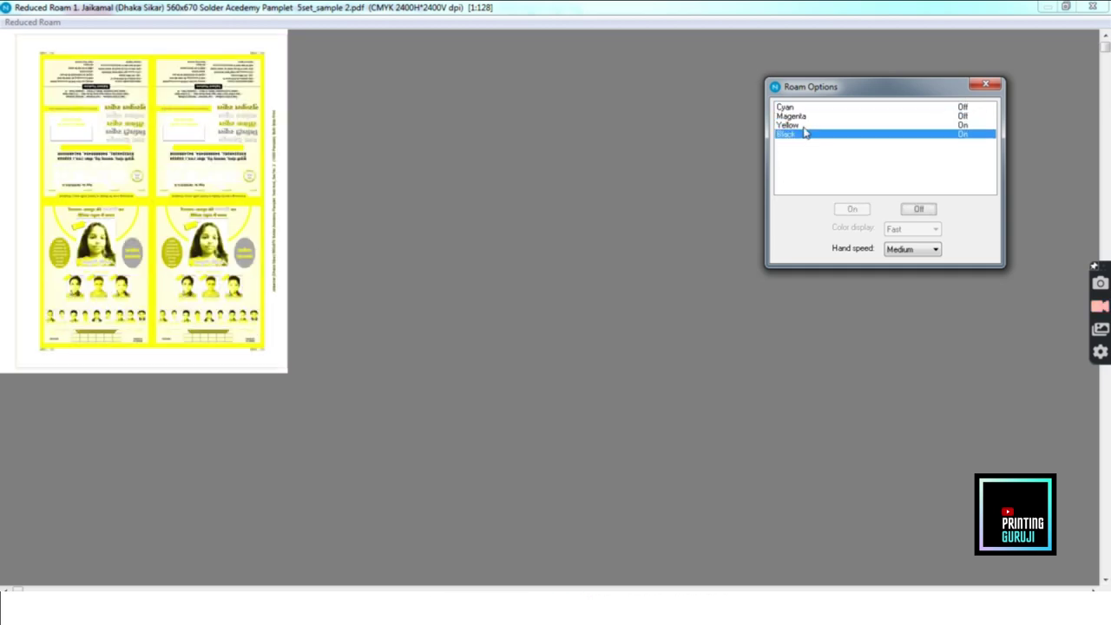
pyautogui.doubleClick(800, 125)
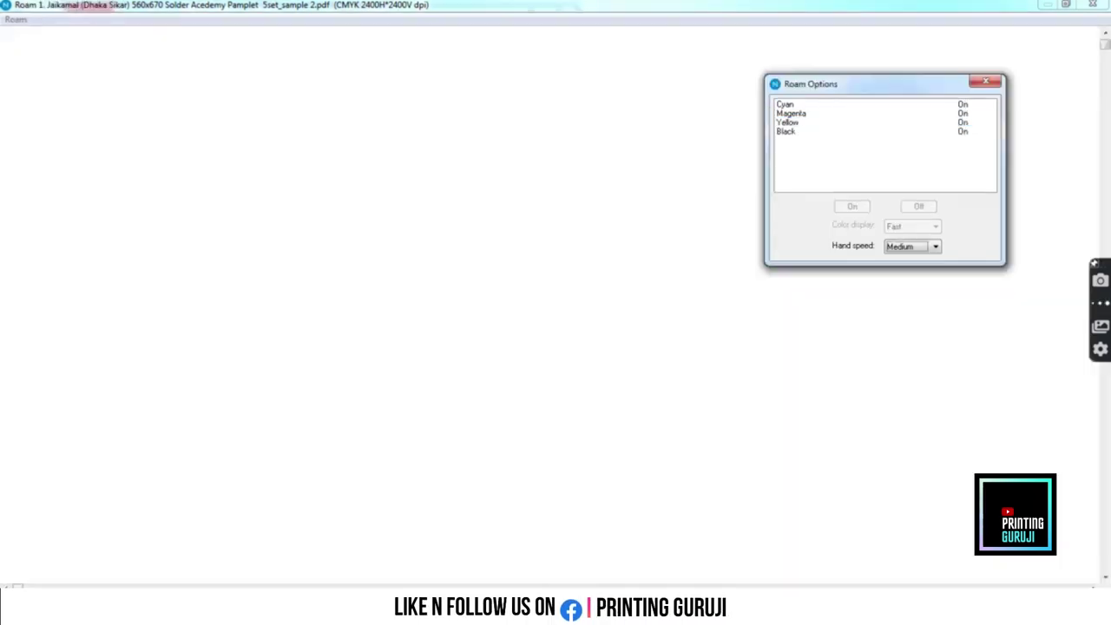
# - Examine the halftone dots around the pamphlet's black text at full resolution with all four colors on
pyautogui.rightClick(3, 25)
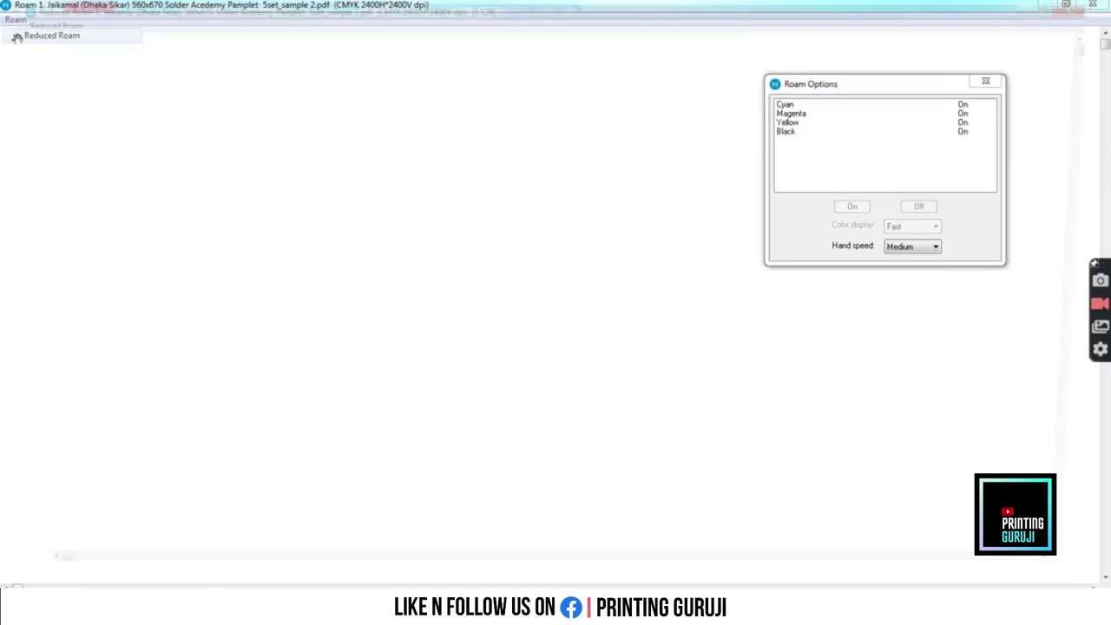
pyautogui.click(34, 34)
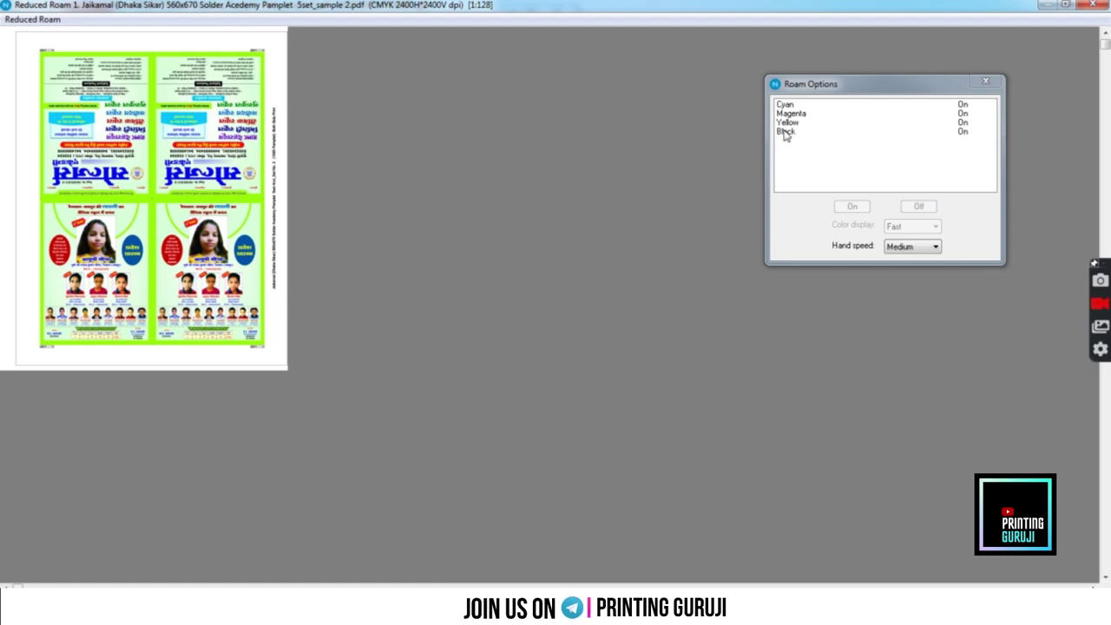
pyautogui.click(32, 19)
pyautogui.click(35, 34)
pyautogui.moveTo(318, 159); pyautogui.dragTo(501, 391)
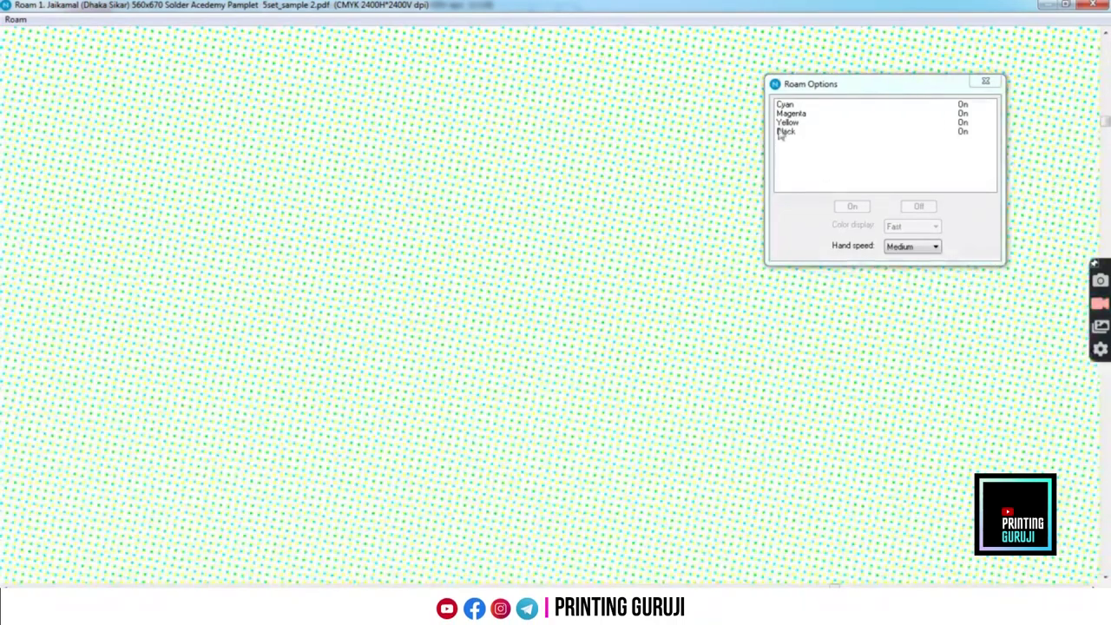
pyautogui.moveTo(520, 530); pyautogui.dragTo(375, 230)
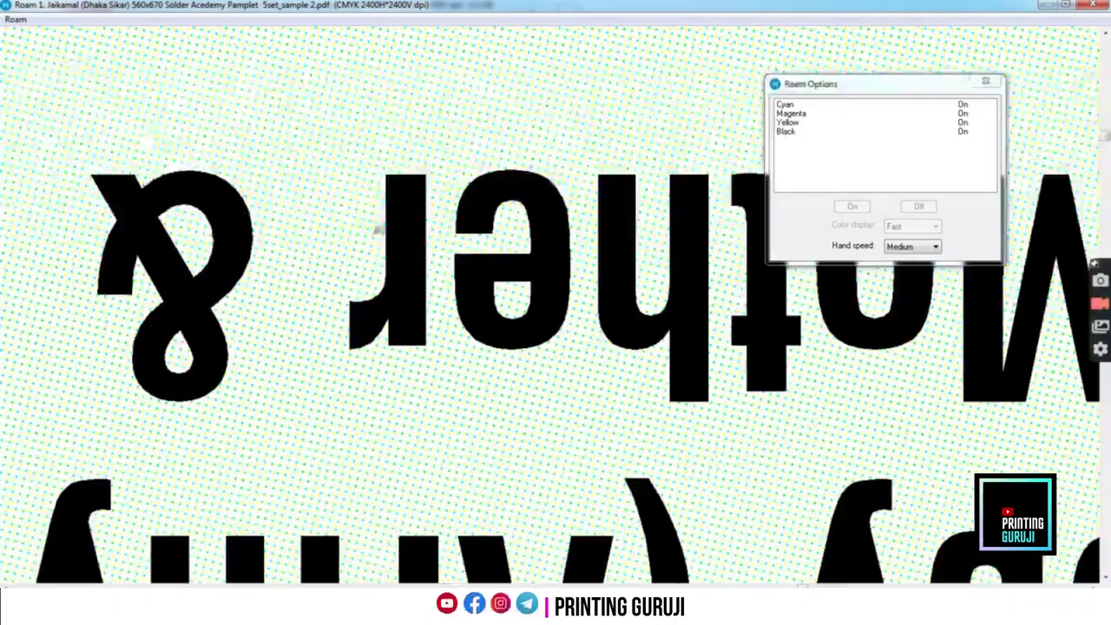
# - Return to the reduced sheet preview and examine the portrait photo's halftone dots at full resolution
pyautogui.click(16, 19)
pyautogui.click(39, 30)
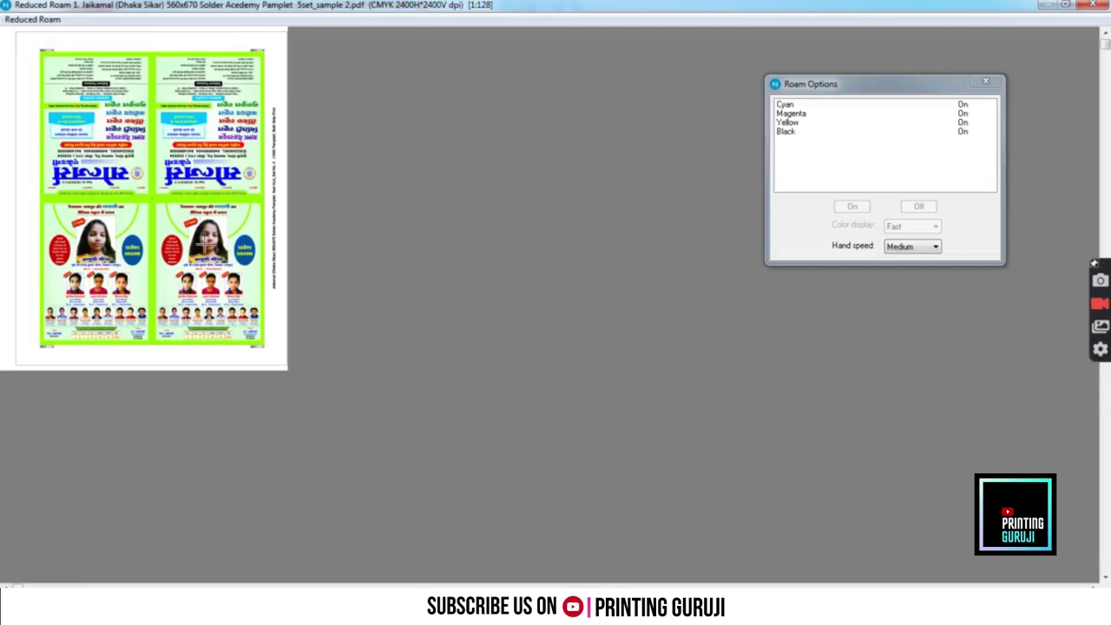
pyautogui.click(35, 19)
pyautogui.click(43, 34)
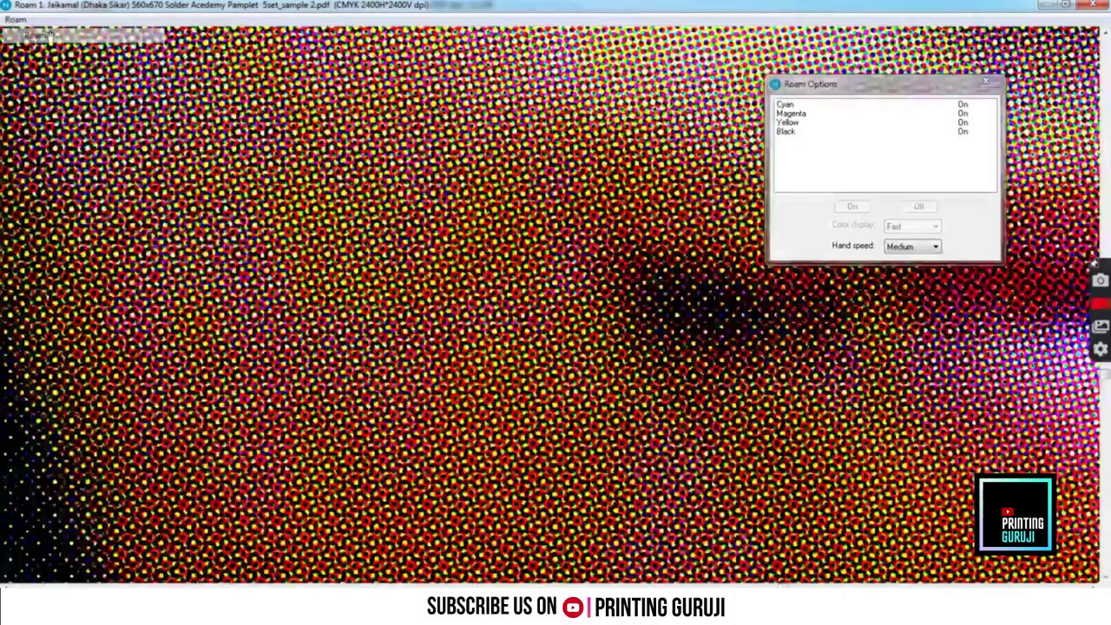